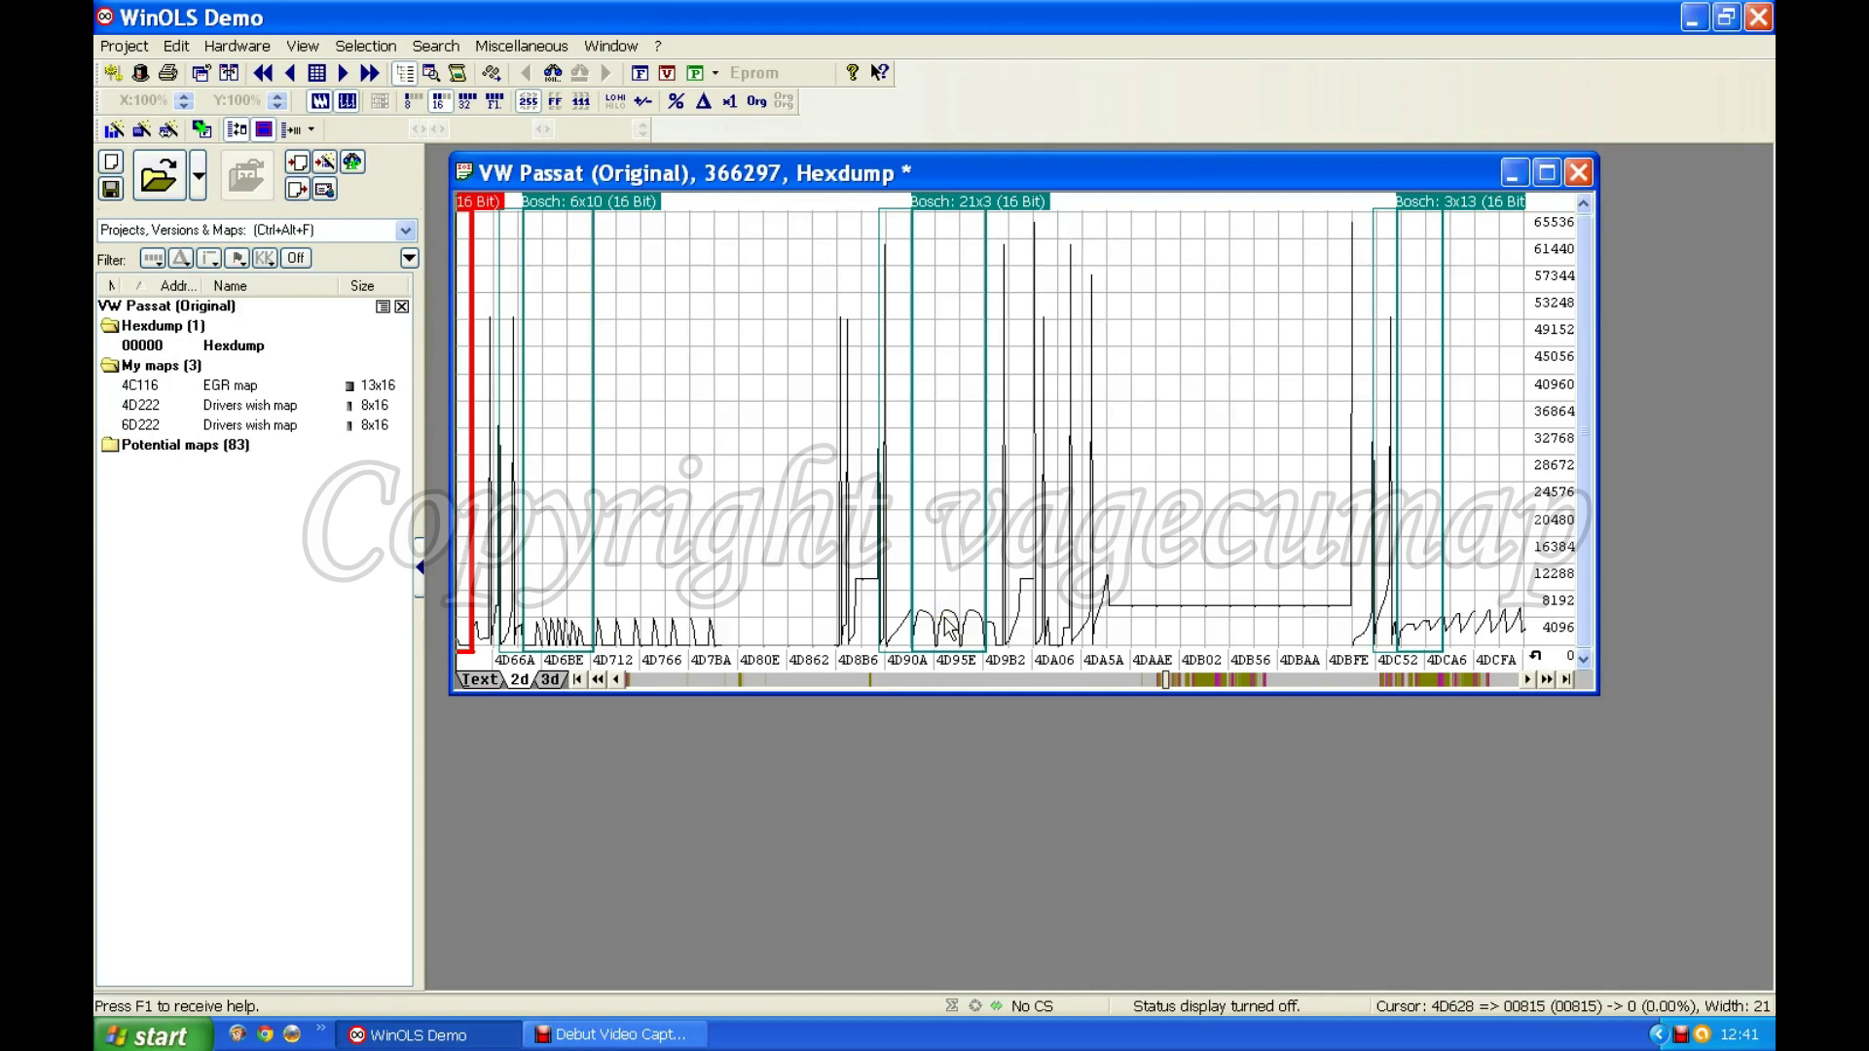
Open the Bosch 21x3 (16 Bit) map from the hexdump and reposition its table window over the hexdump
left_click(943, 619)
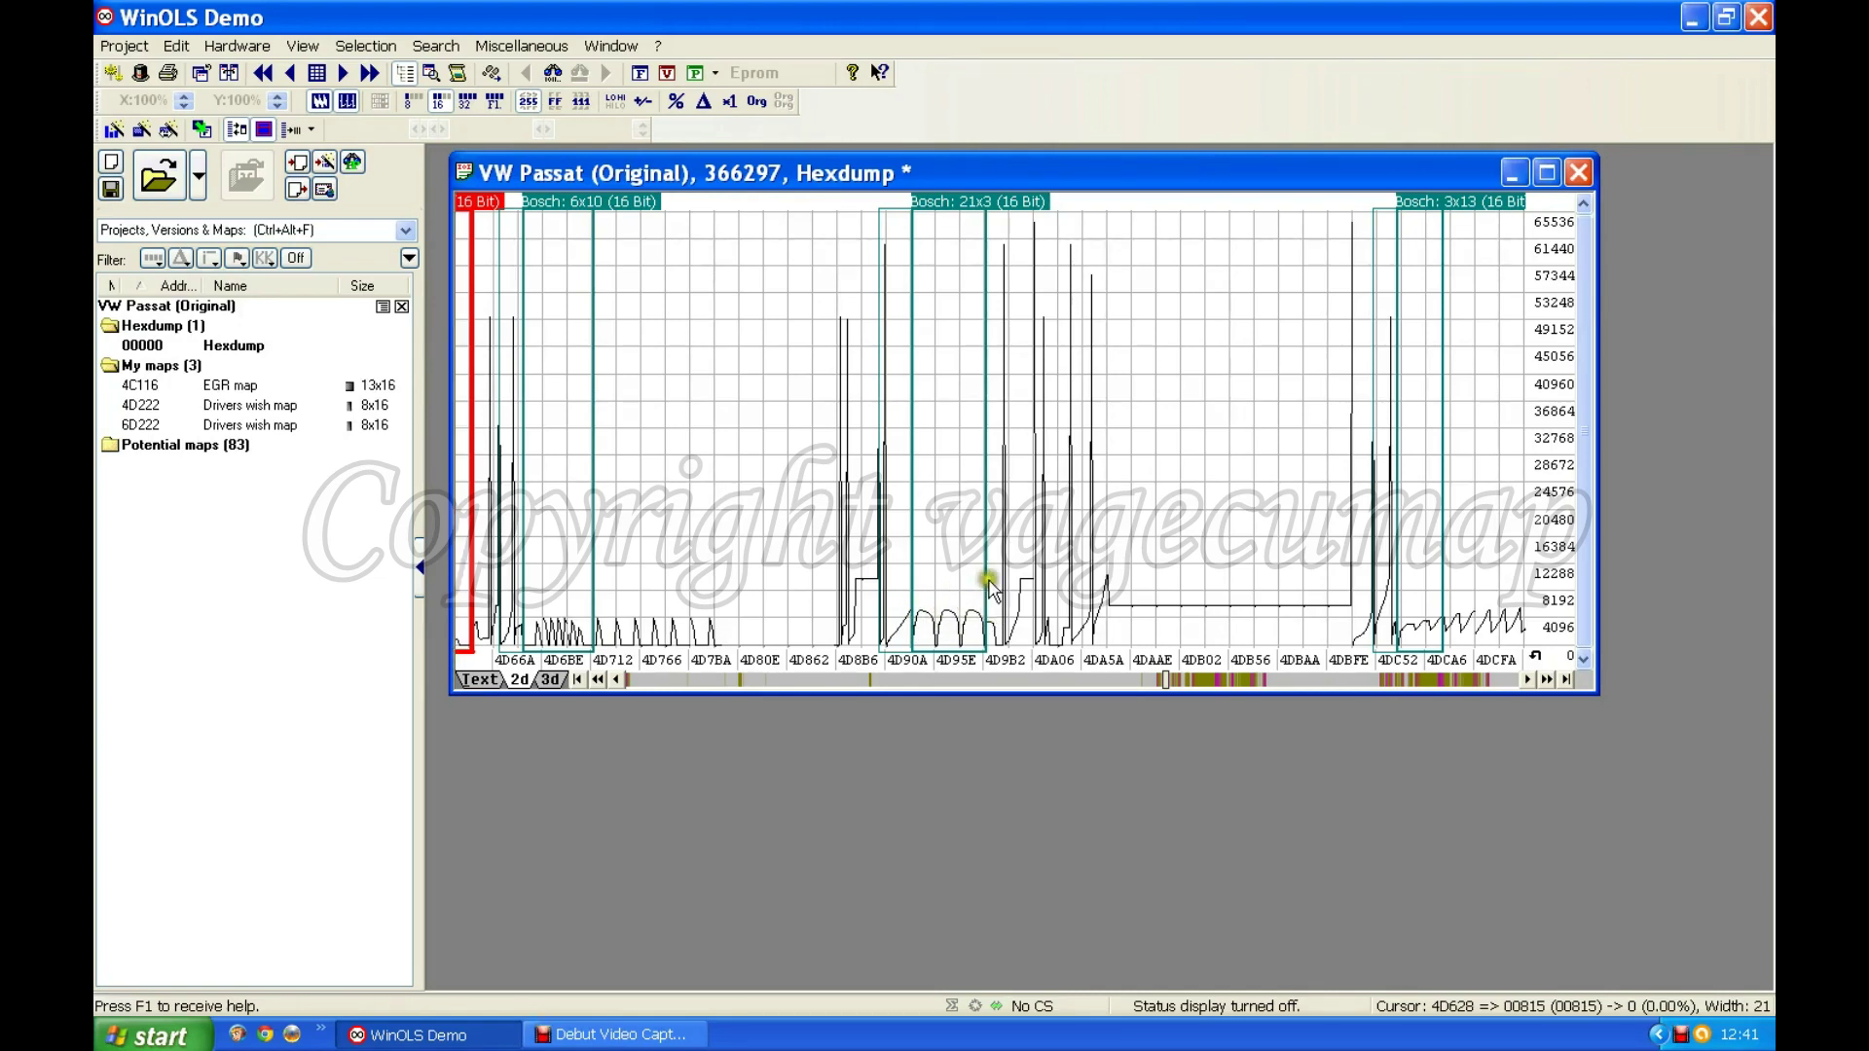
double_click(948, 203)
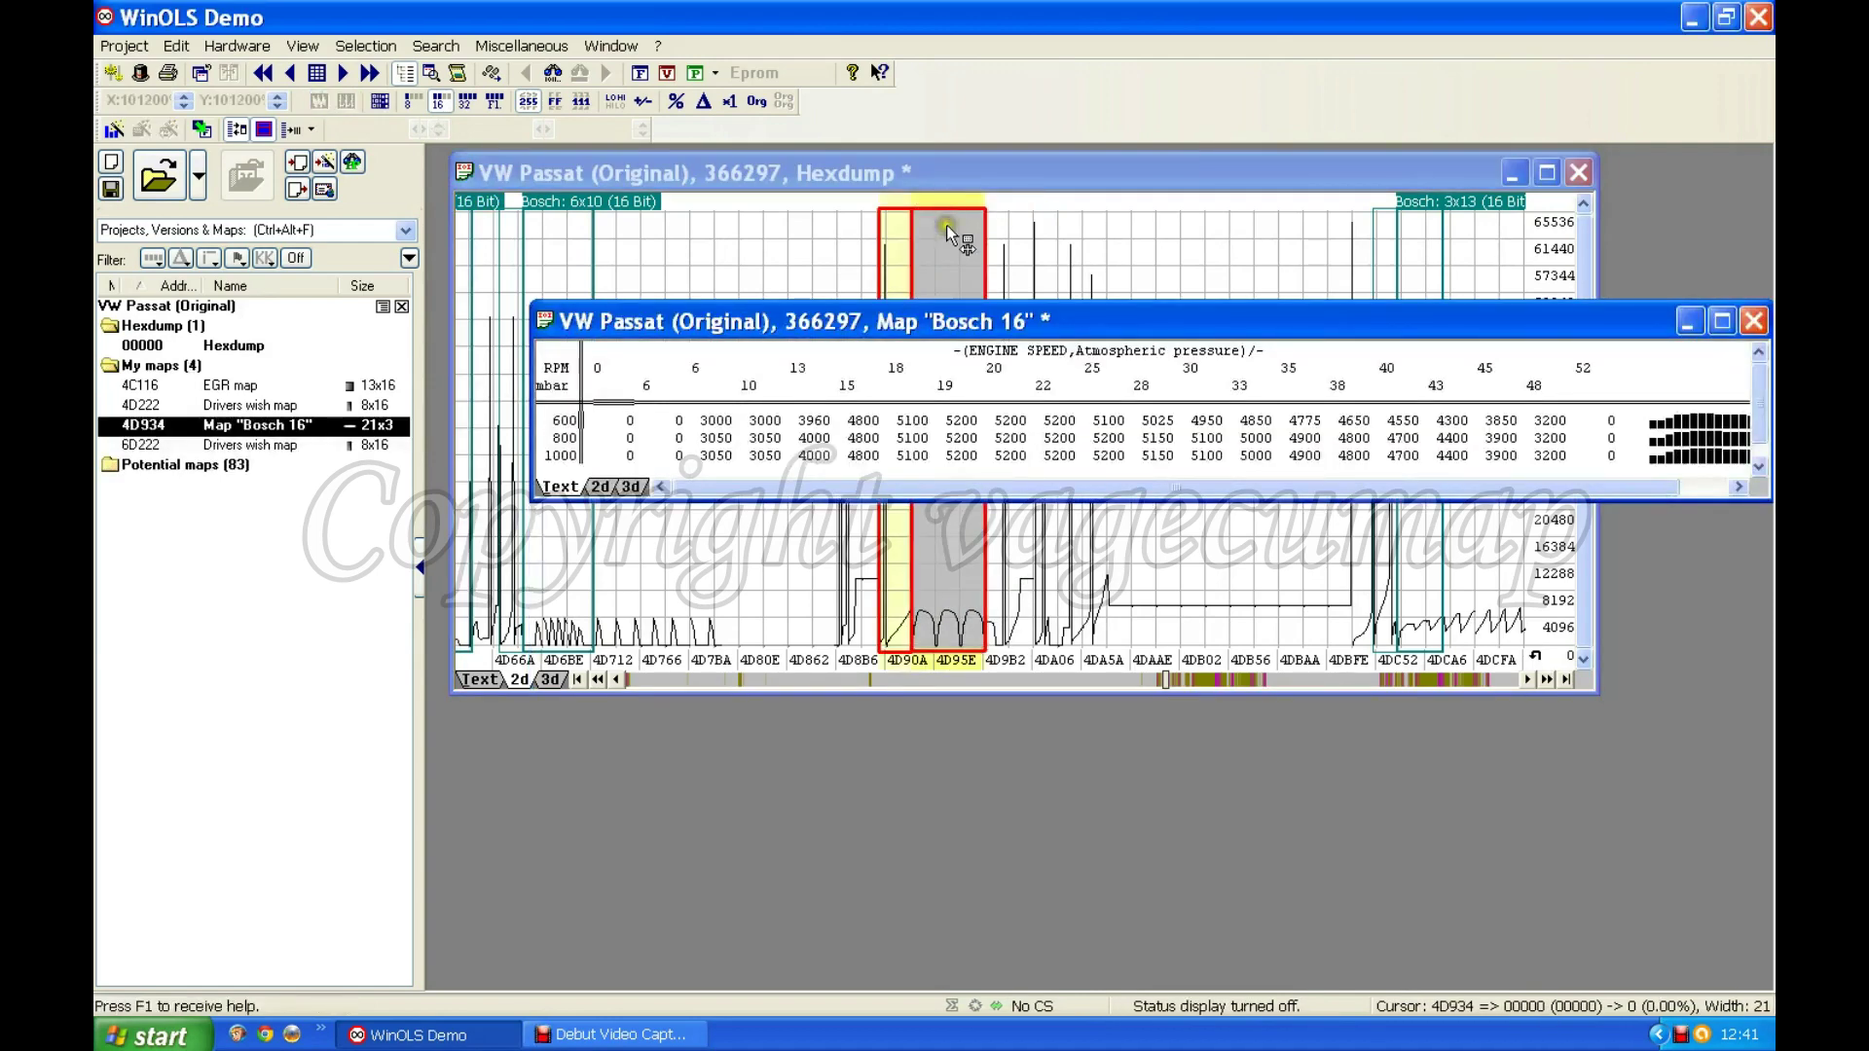
left_click(957, 553)
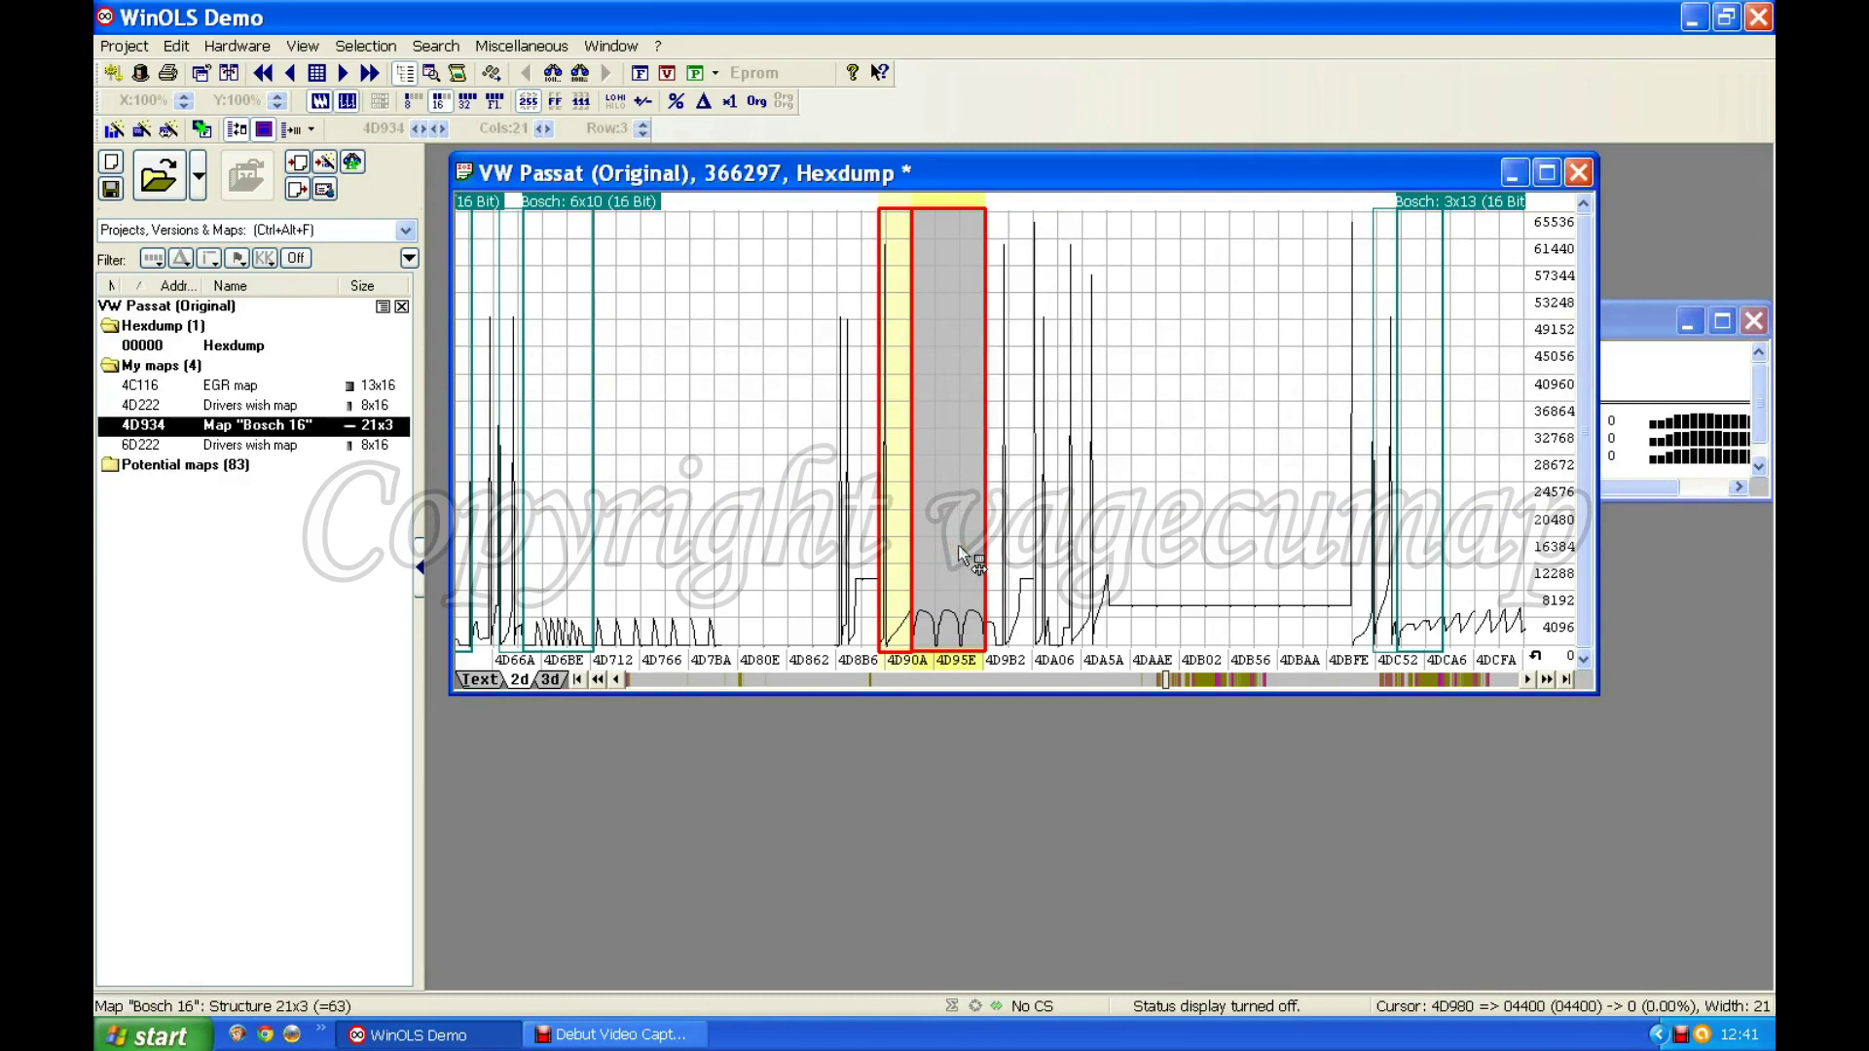
left_click(958, 545)
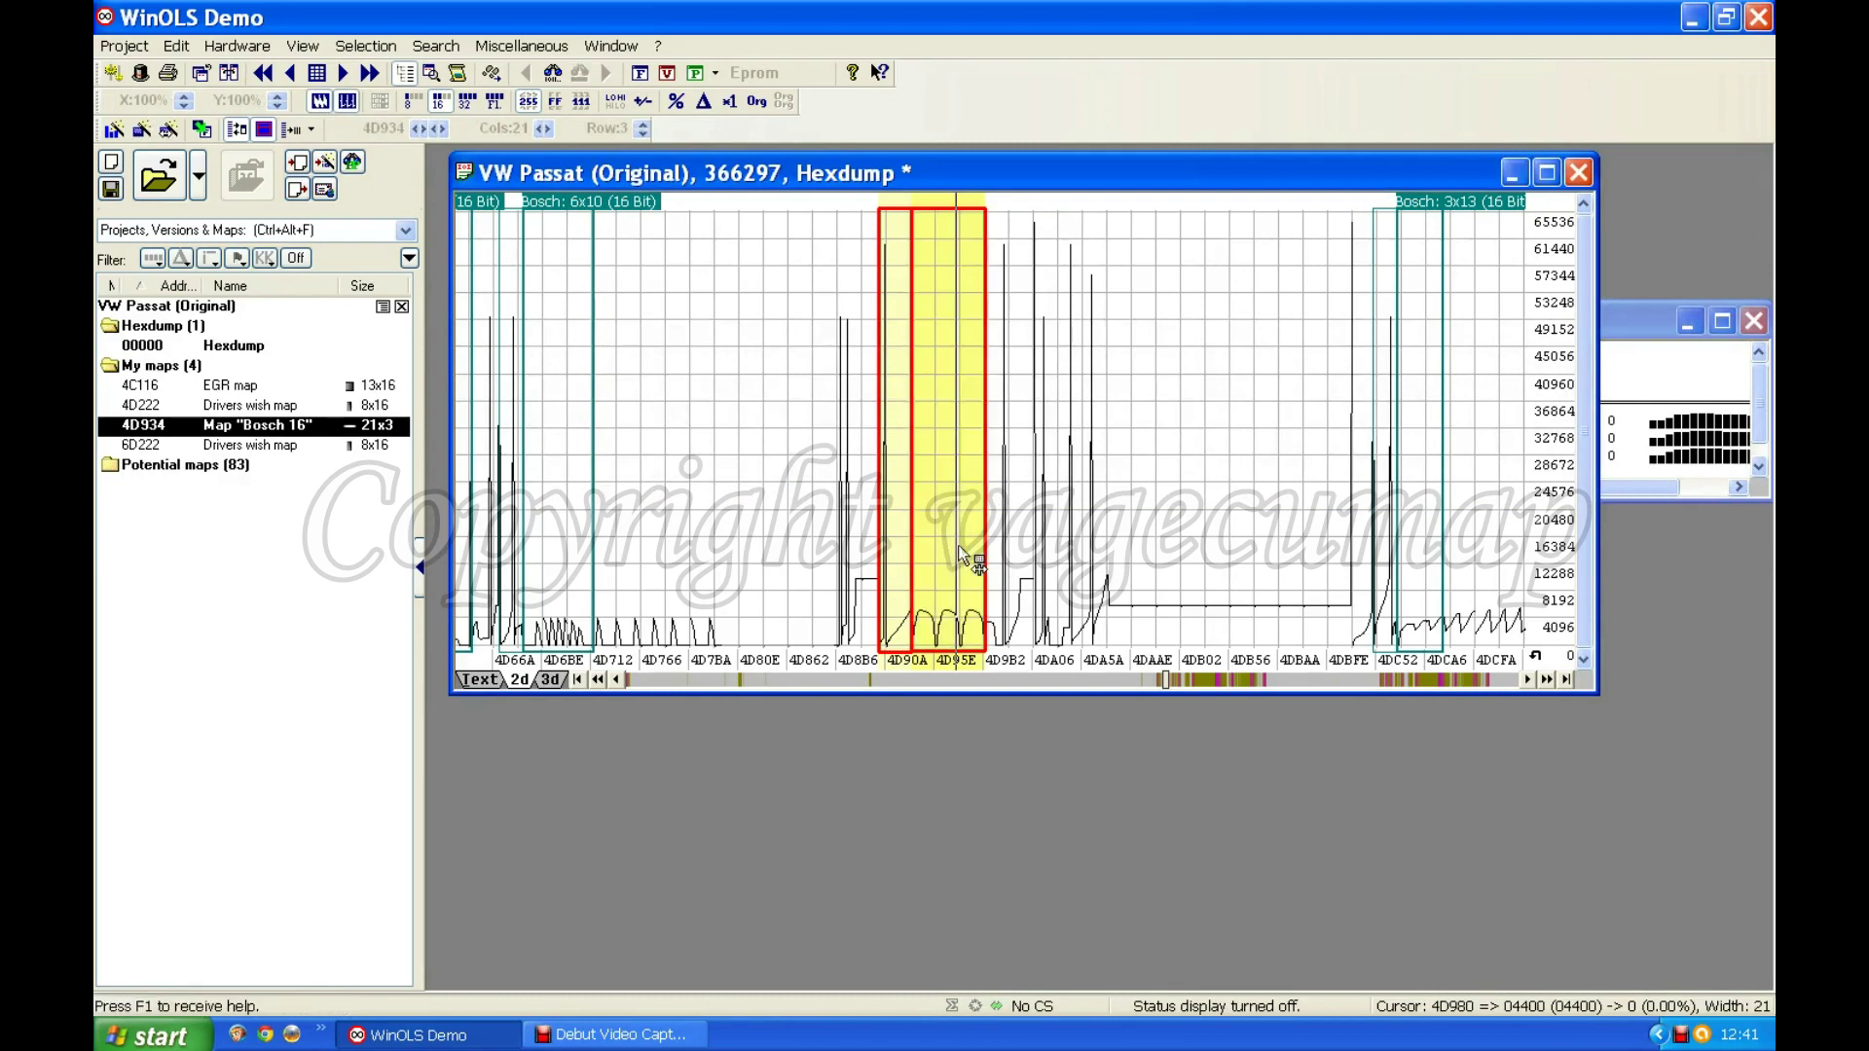
left_click(1633, 318)
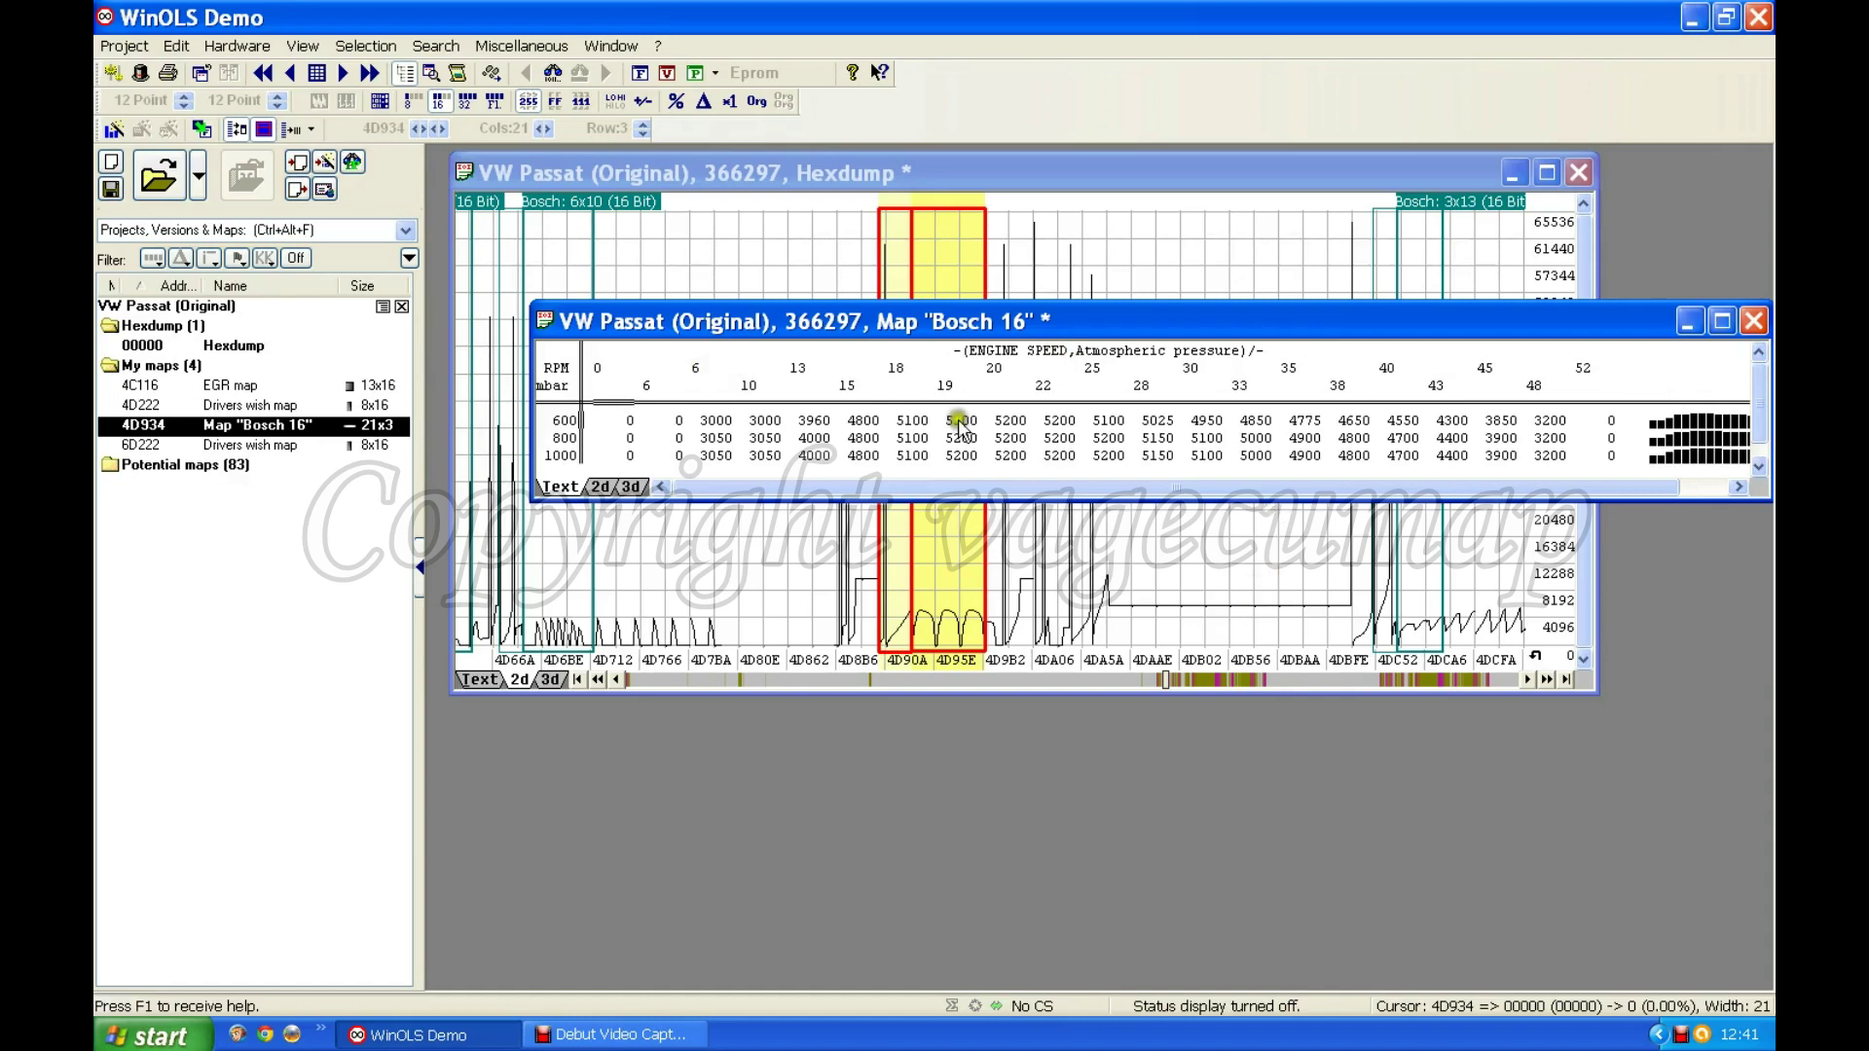
left_click(986, 310)
left_click_drag(985, 306, 921, 289)
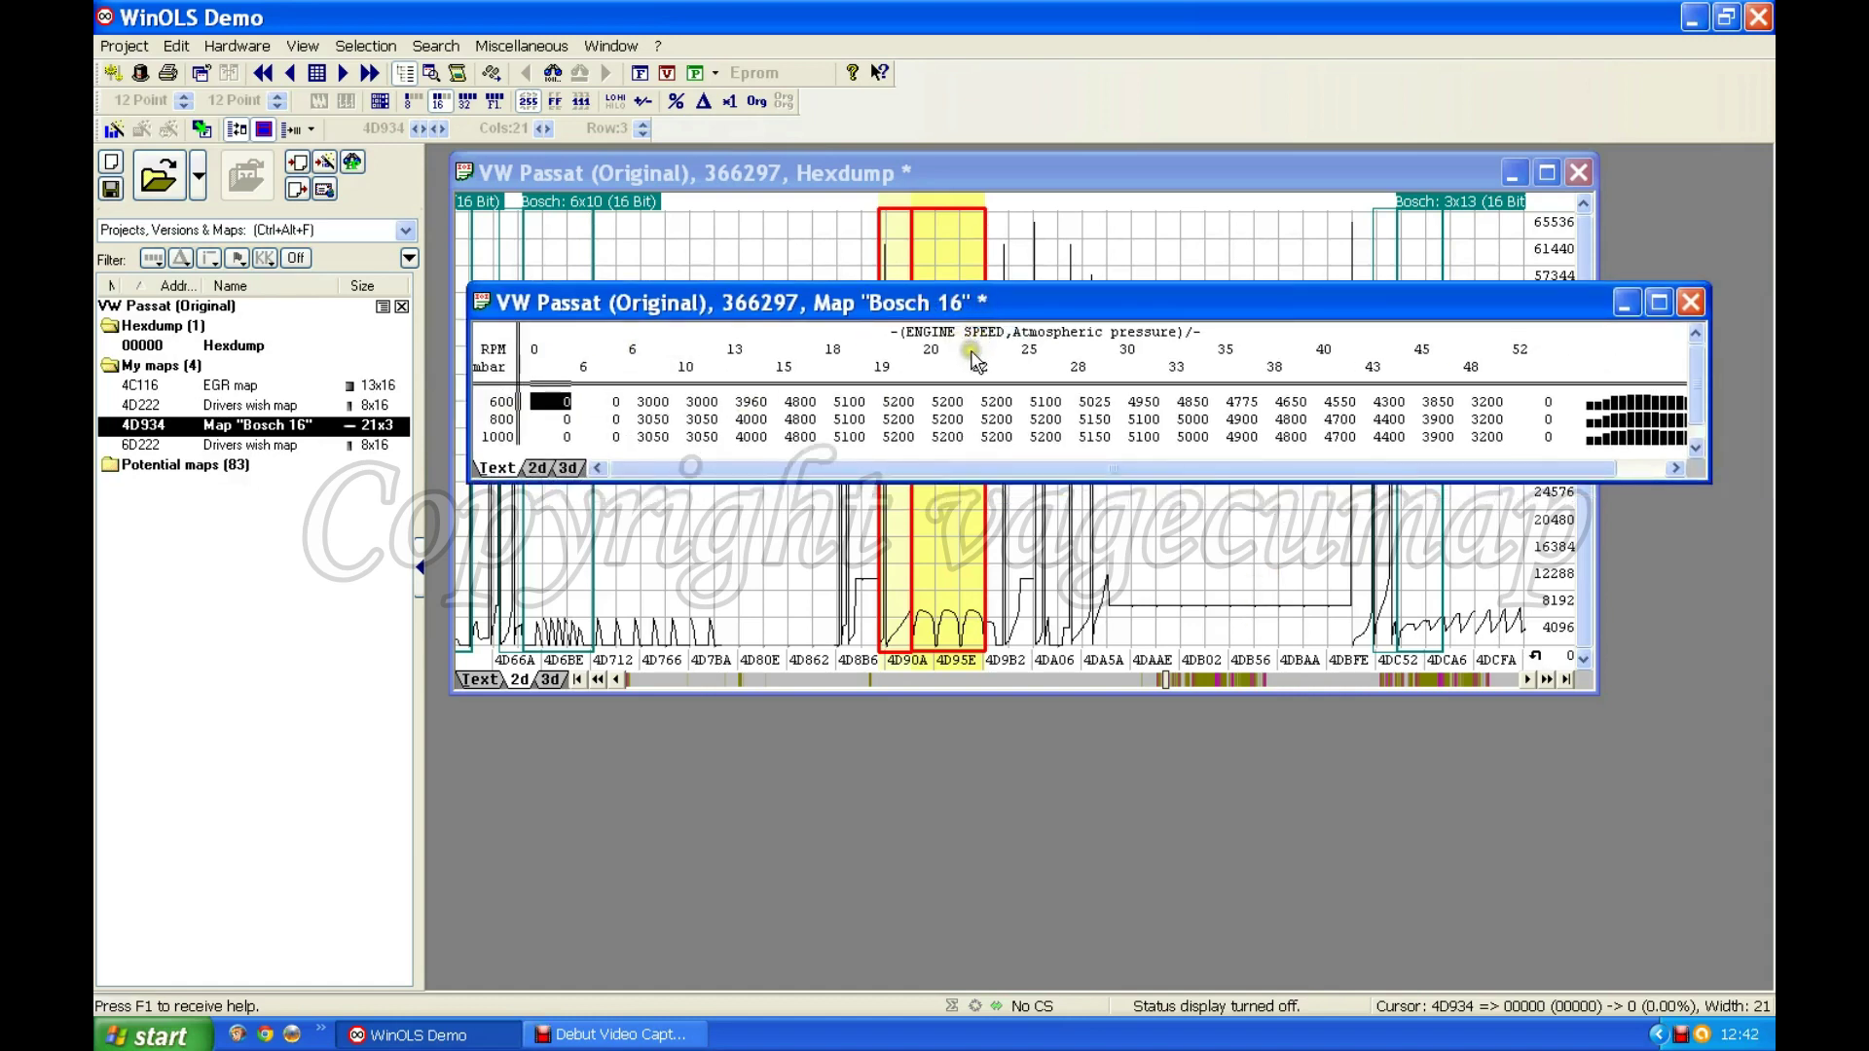
Name the Bosch 21x3 map "Torque limit map" and give its values the description "I.Q" and the unit "mg/stroke"
double_click(1022, 421)
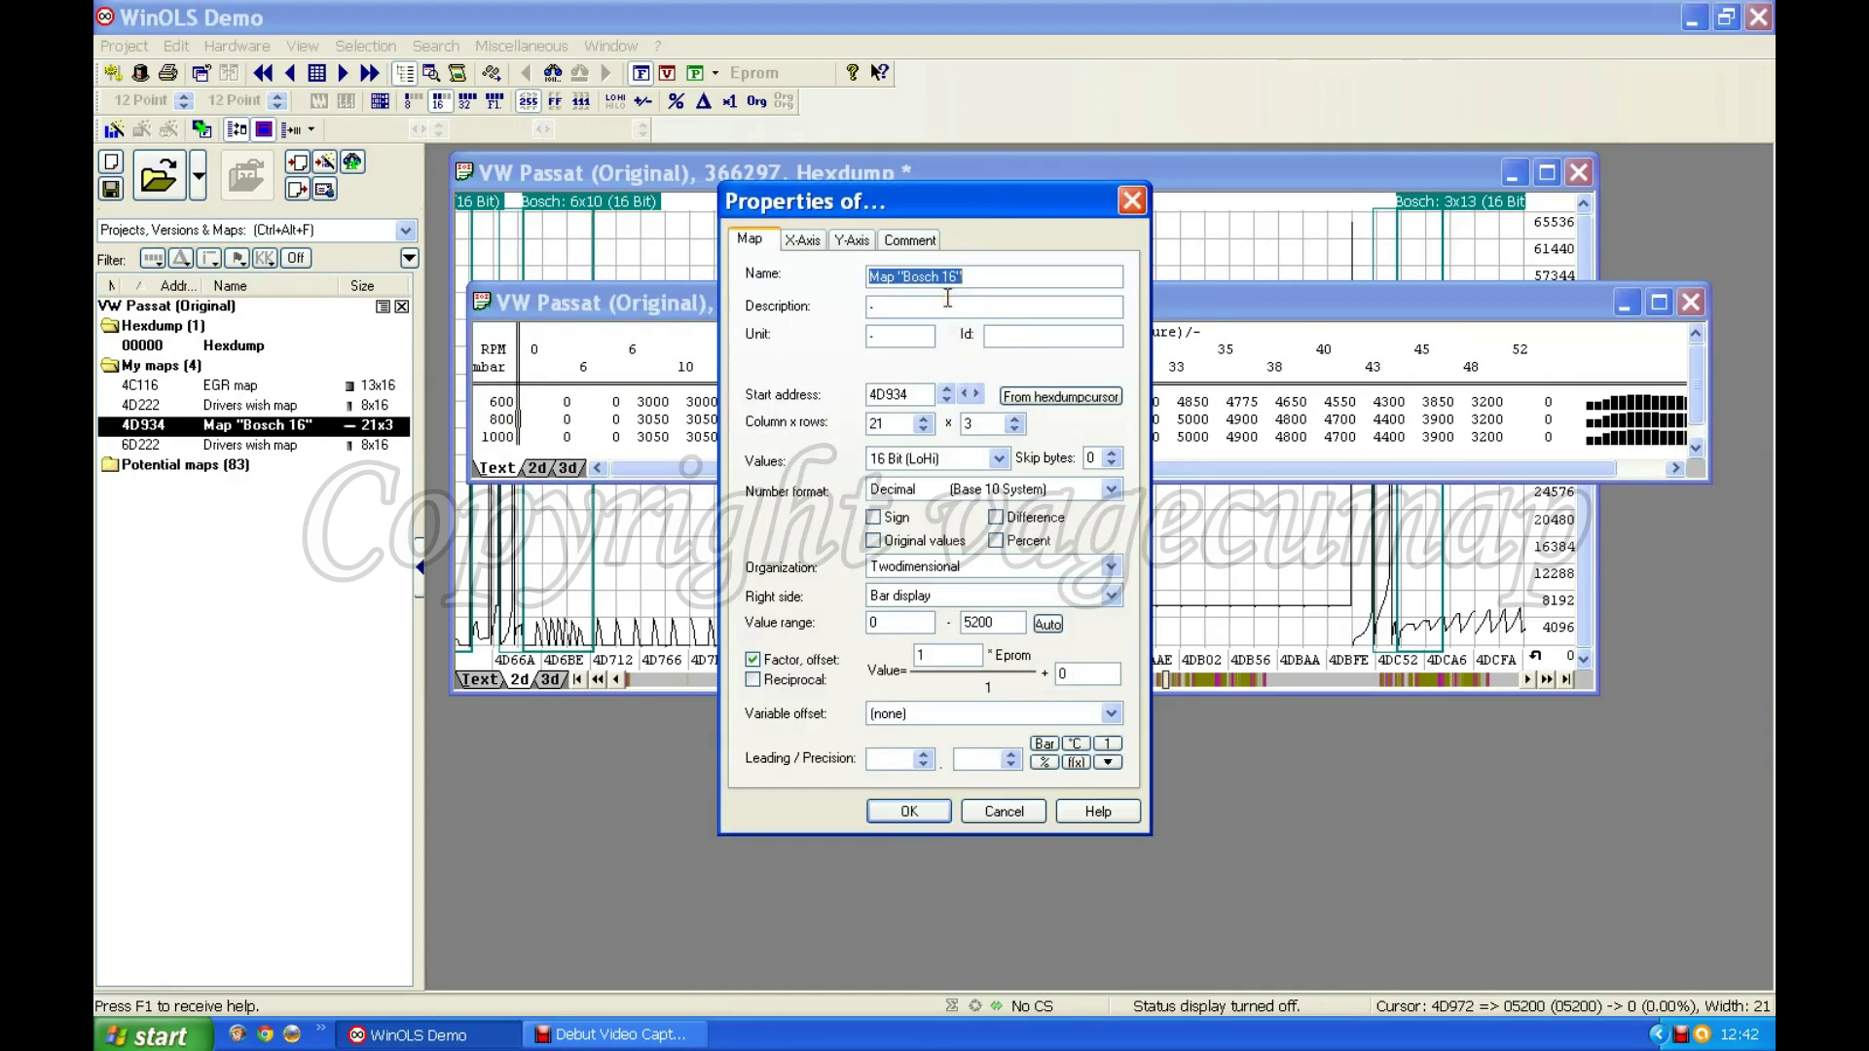
type("Torque limit map")
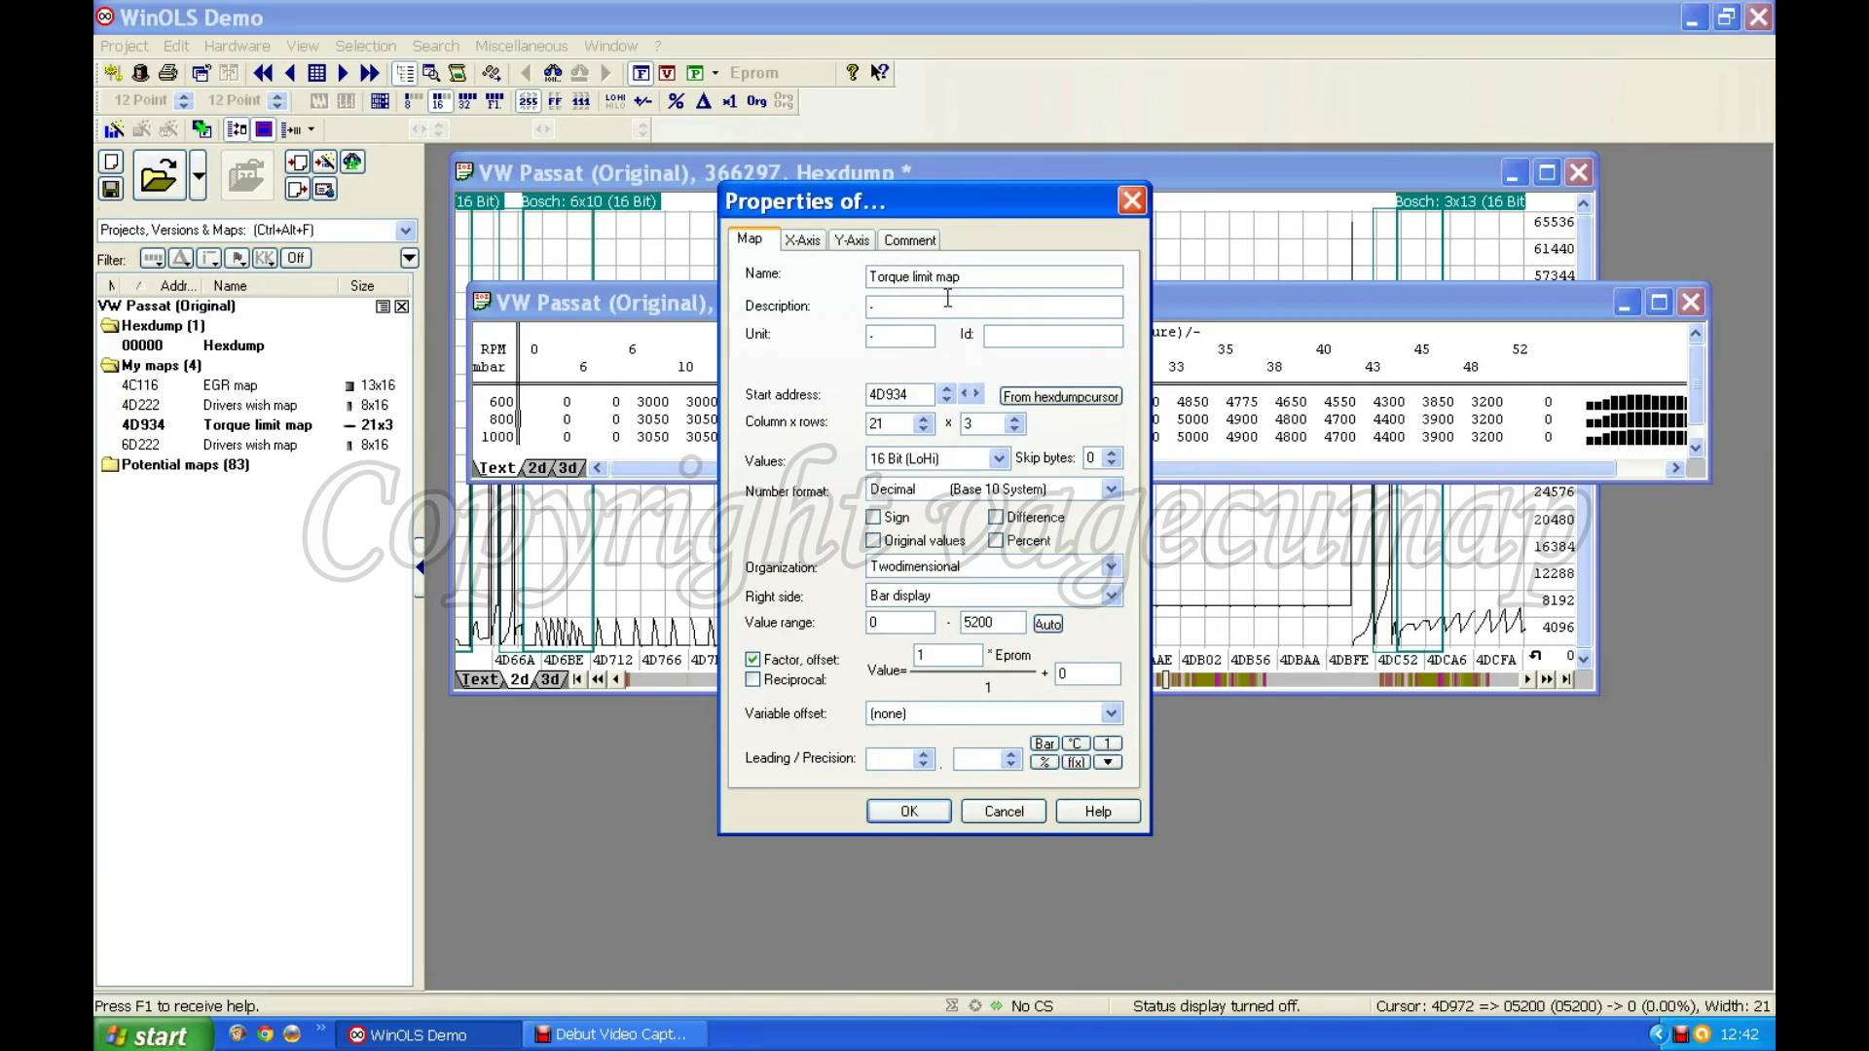
left_click(889, 301)
left_click(897, 306)
key("BackSpace")
type("I,0")
left_click(889, 334)
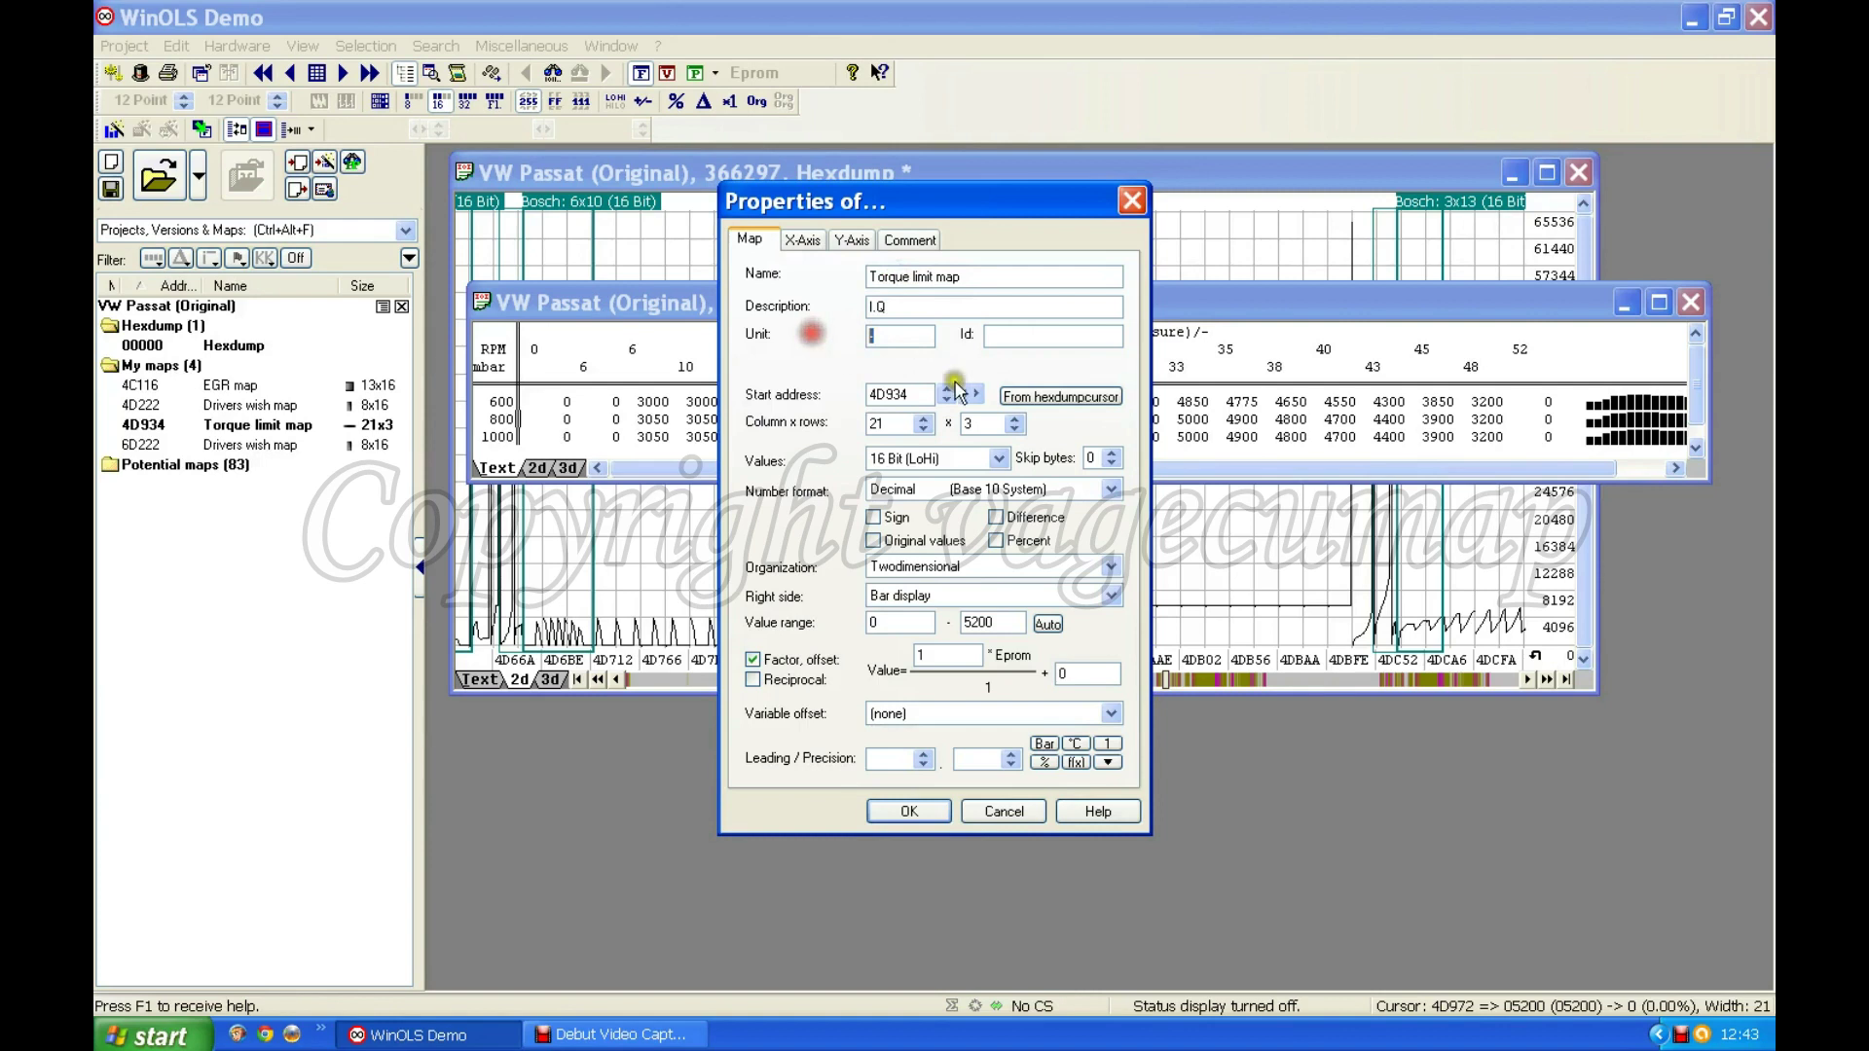
type("mg/stro")
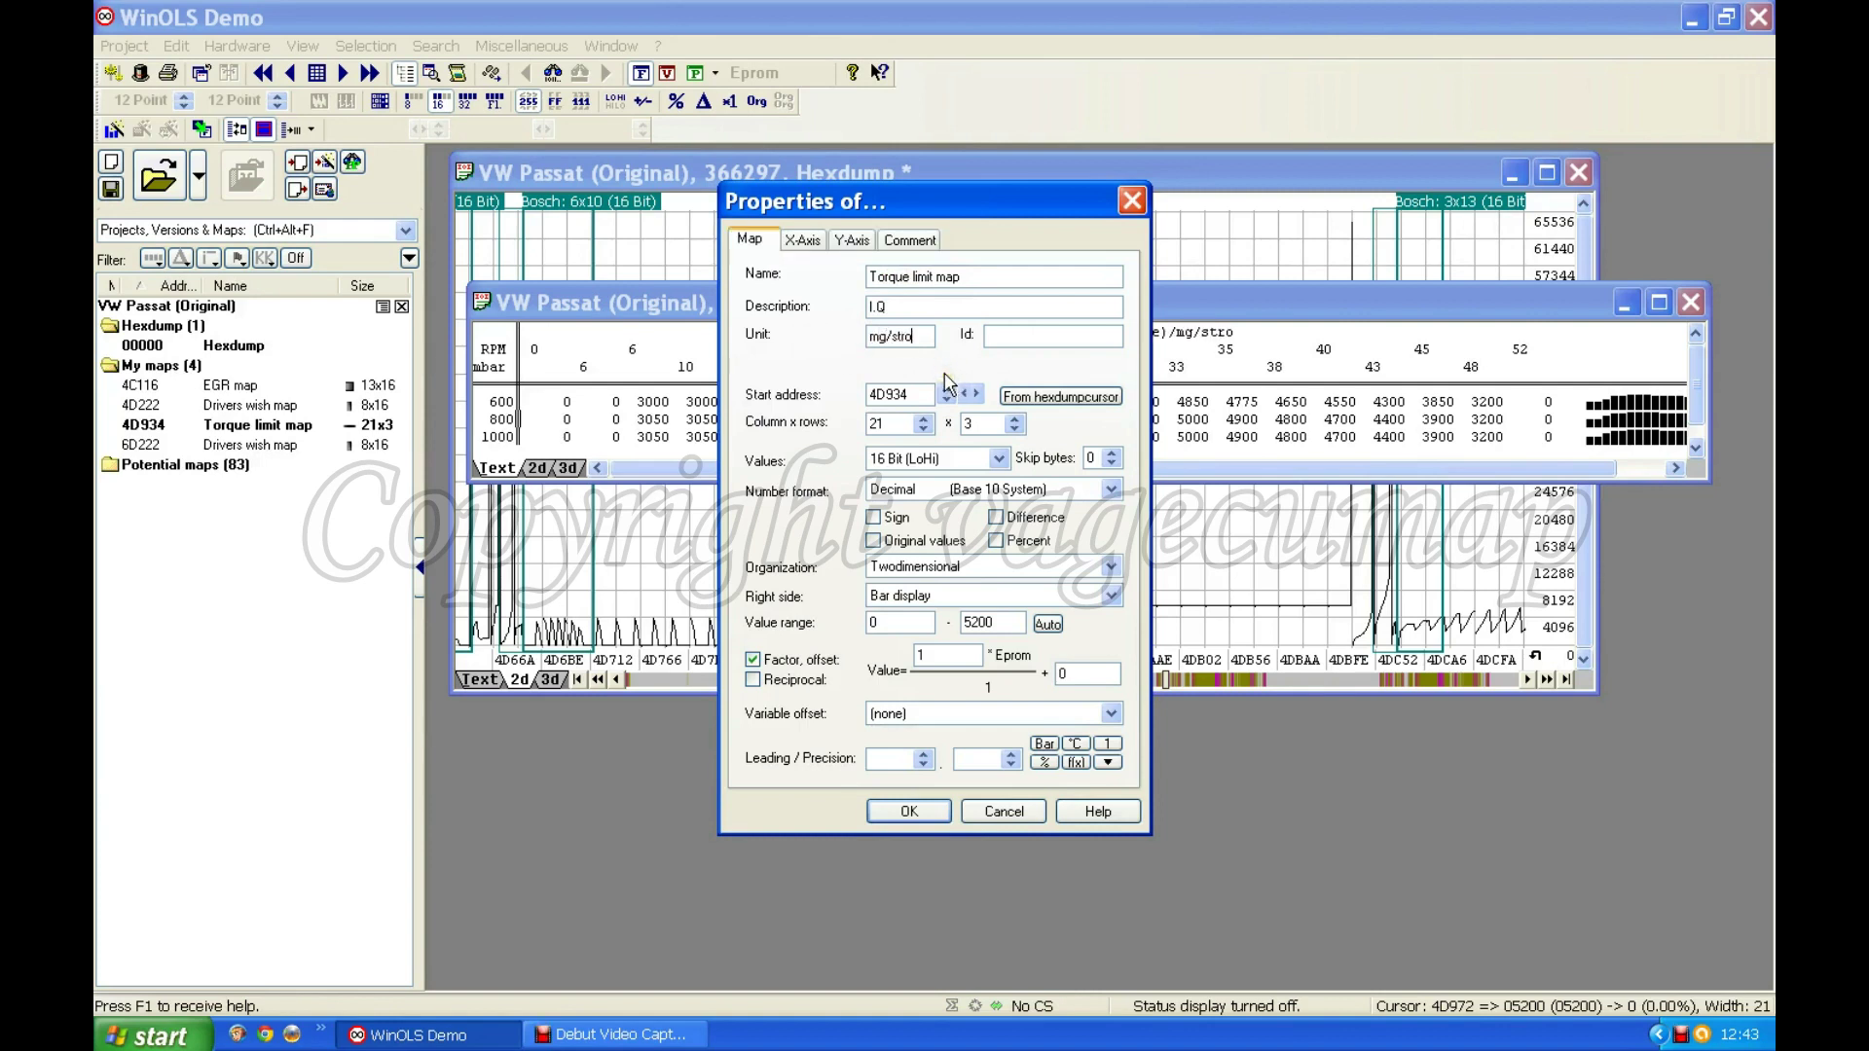
type("ke")
Set the conversion factor of the torque limit map's values to 0.01
left_click_drag(933, 656, 886, 662)
type("0.01")
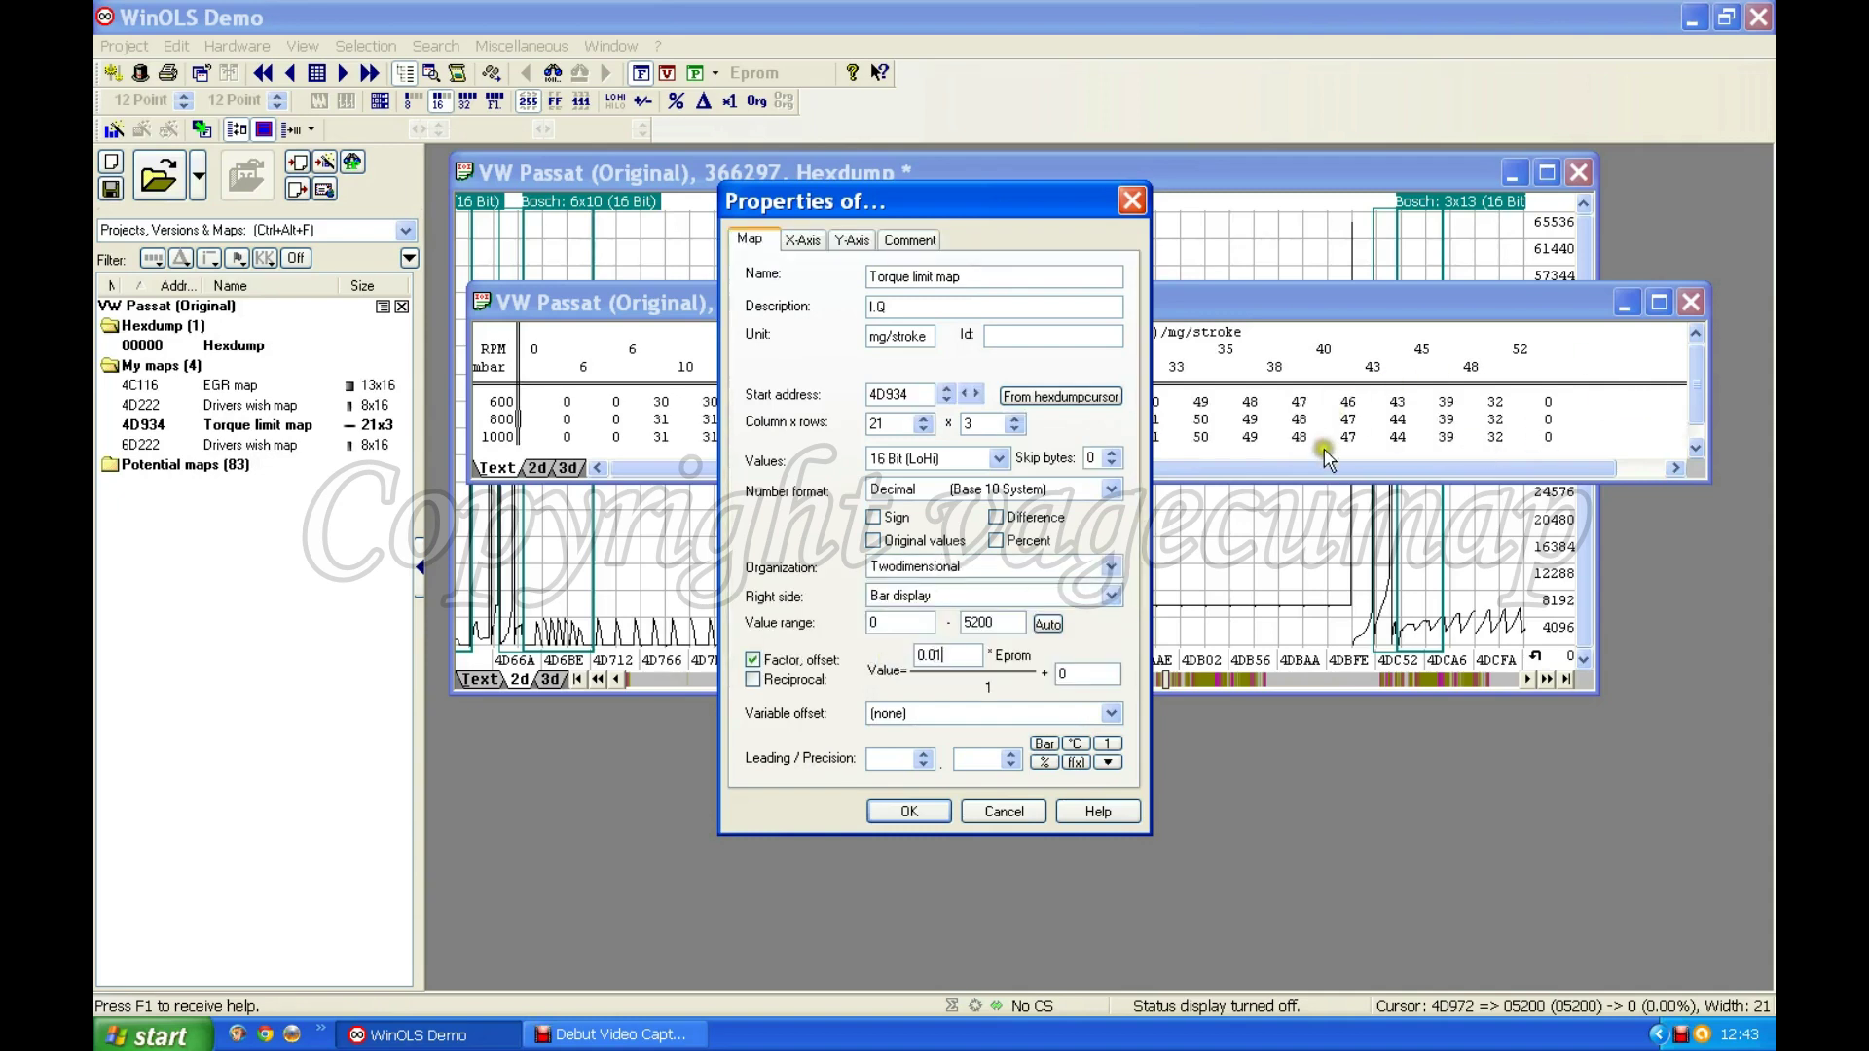
left_click(1254, 554)
left_click(1279, 593)
Set the precision of the torque limit map's values to 2 decimal places and apply the map properties
left_click(1011, 754)
left_click(1010, 757)
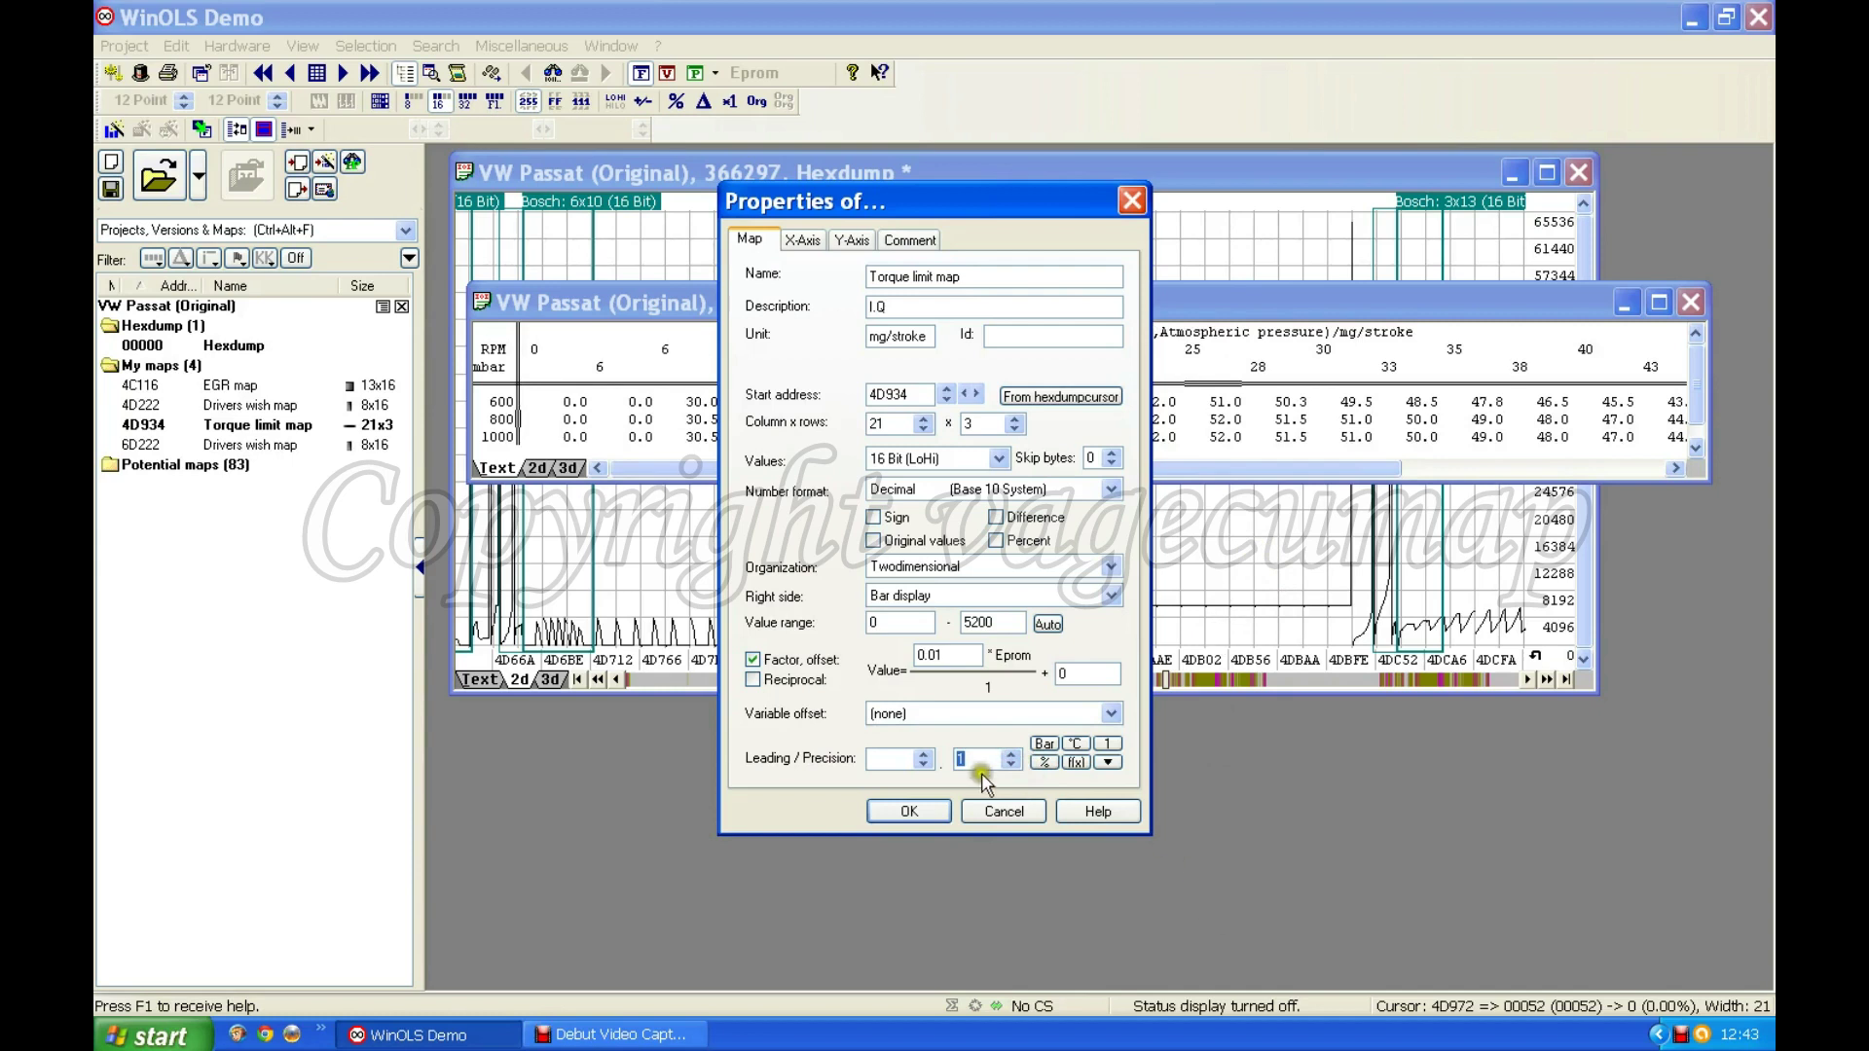
left_click(957, 755)
left_click(1013, 765)
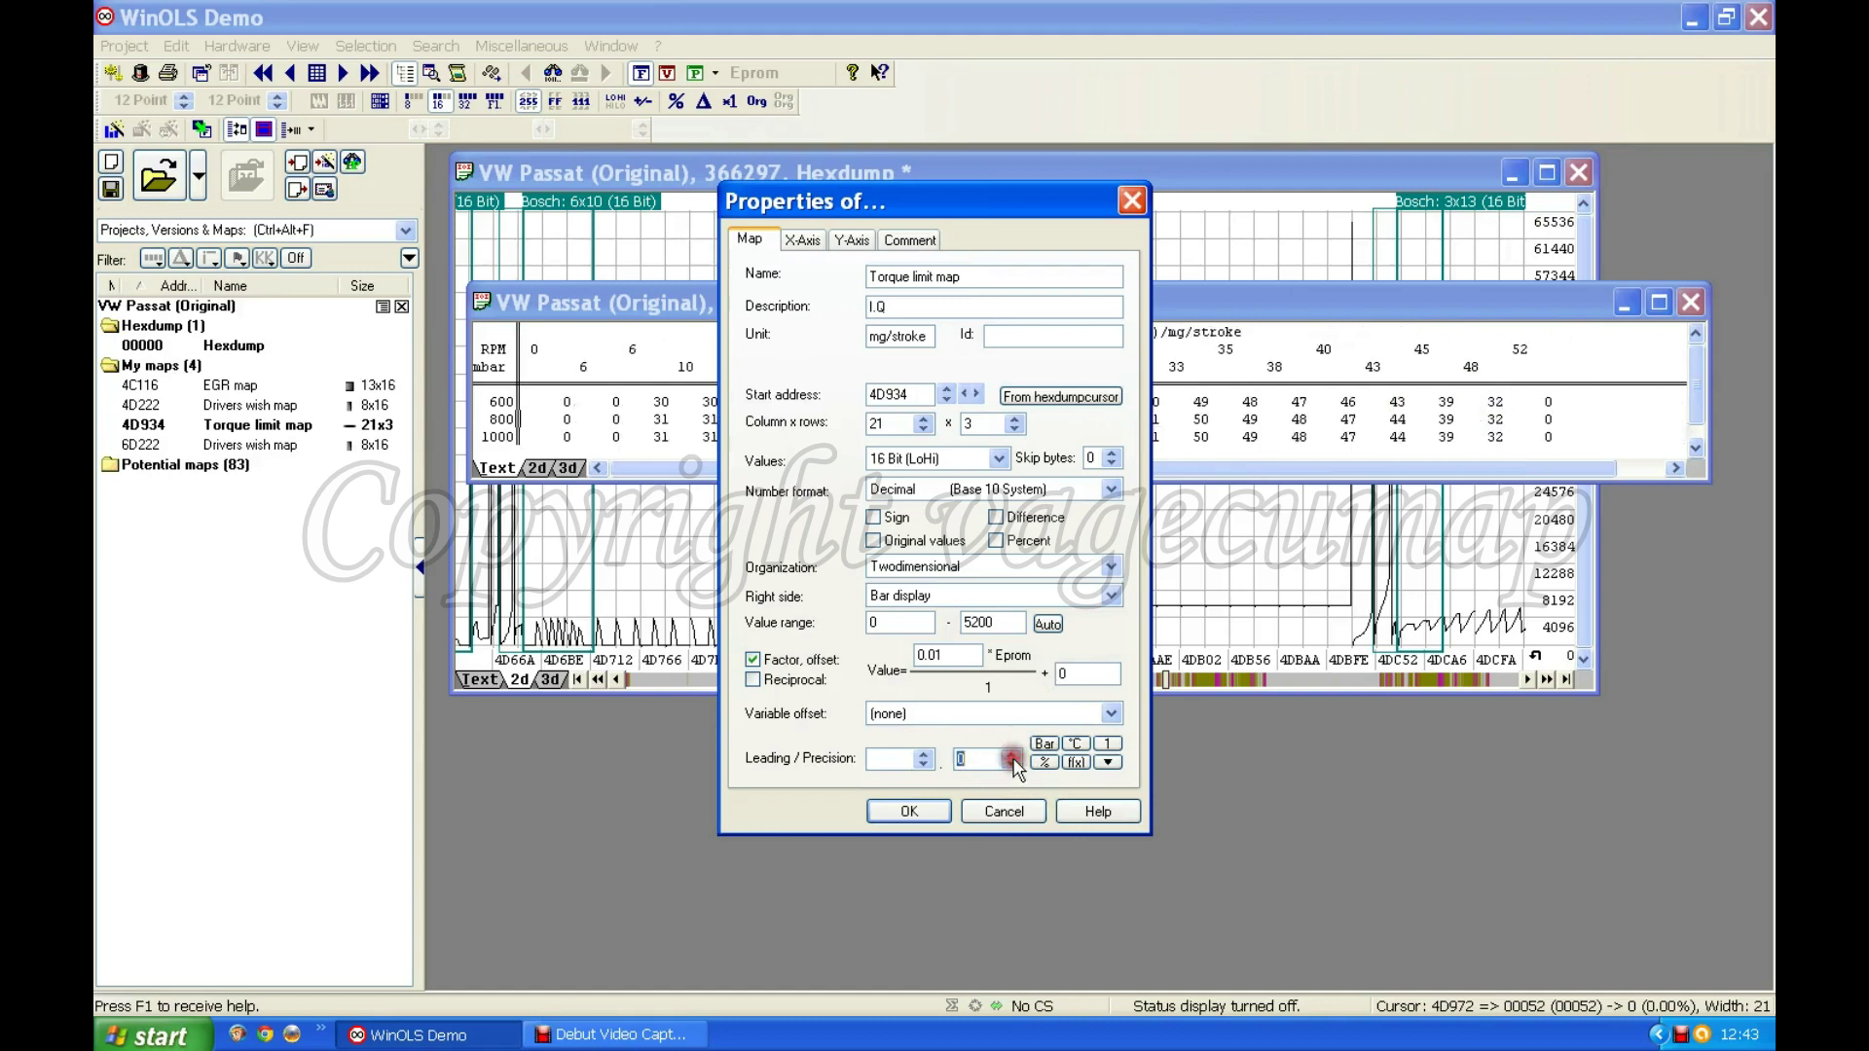
left_click(1012, 759)
left_click(1014, 760)
left_click(1011, 756)
left_click(1011, 756)
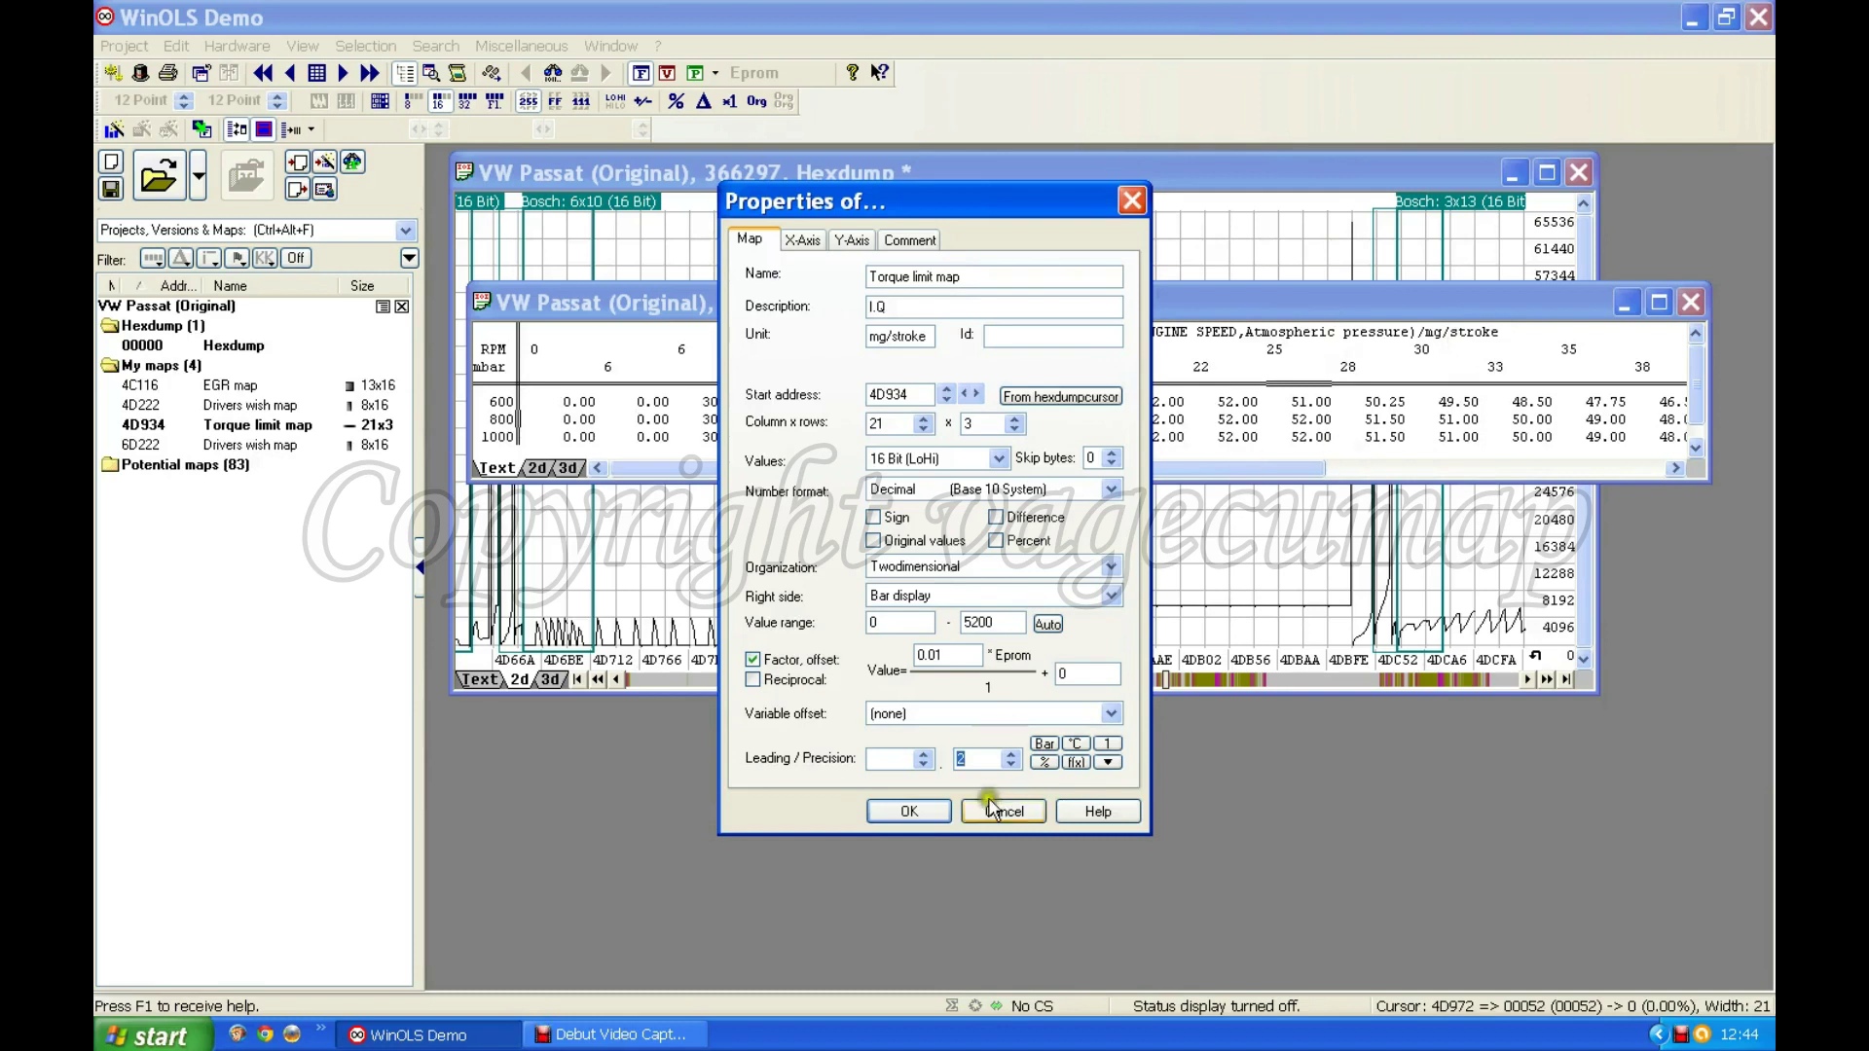
left_click(907, 814)
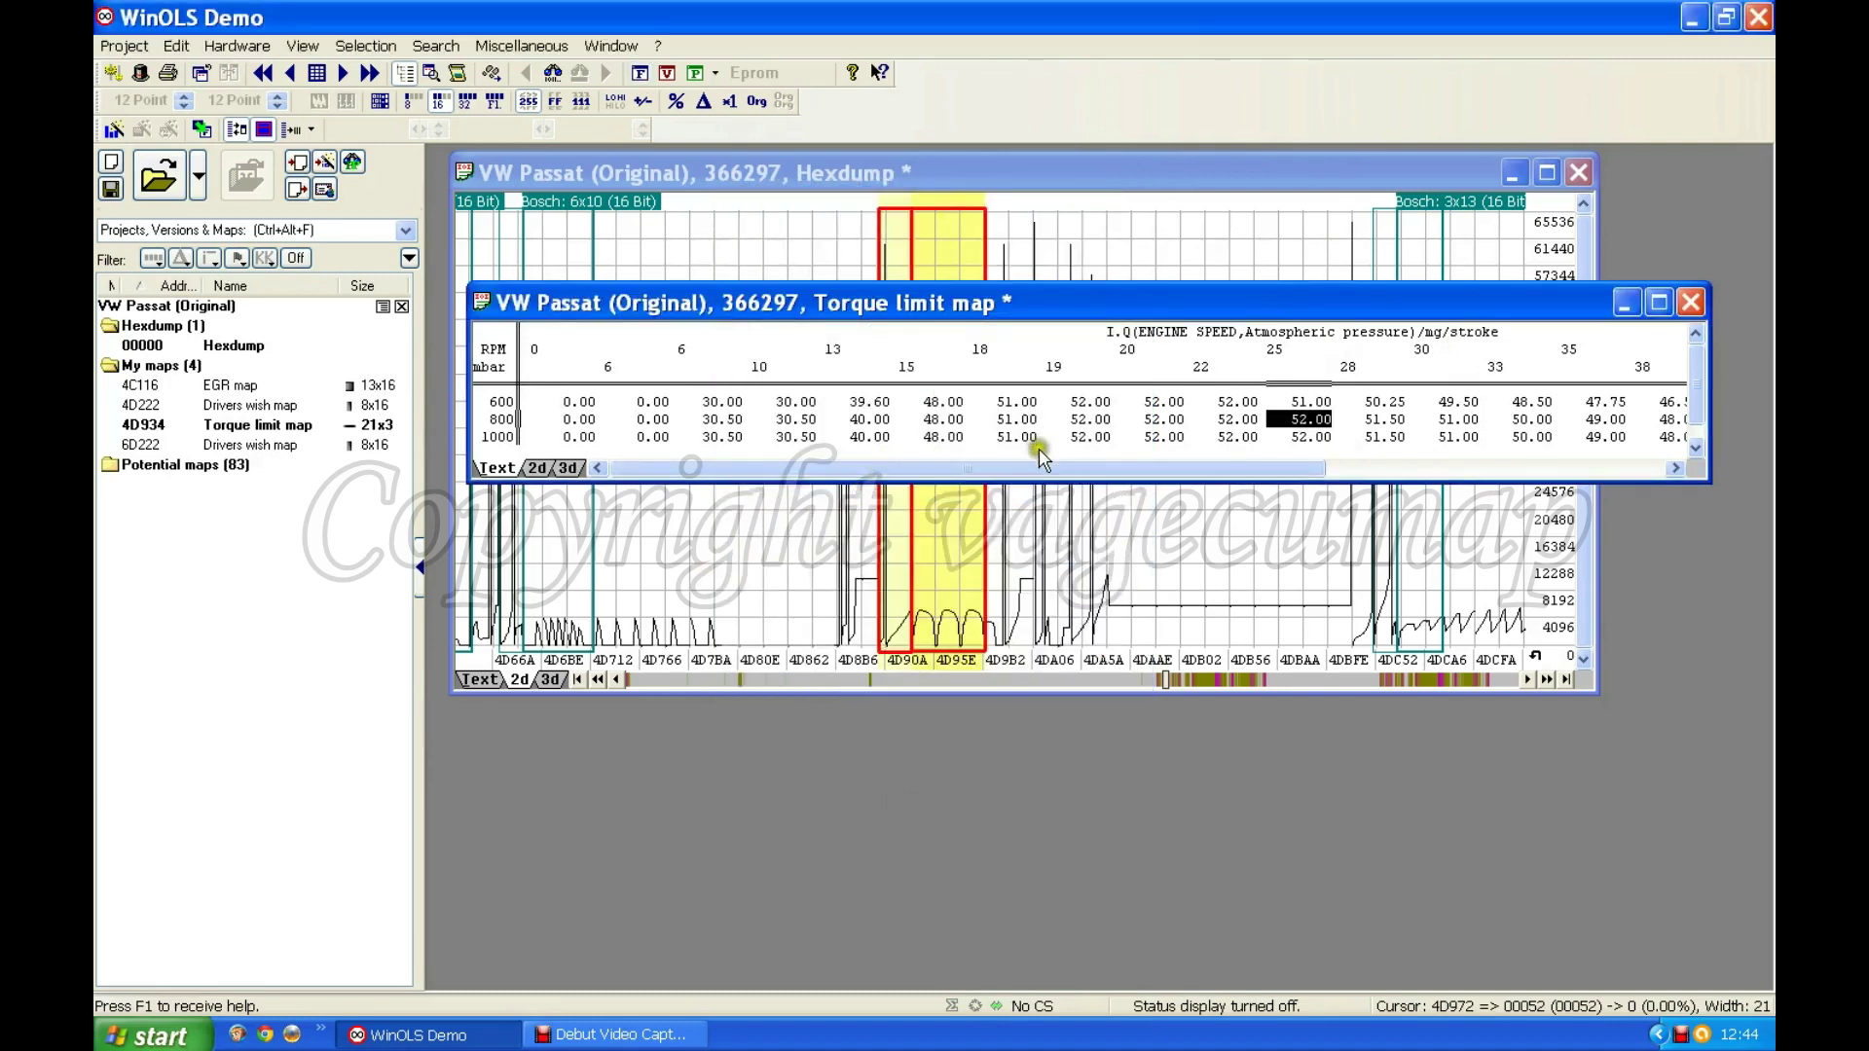
Set the factor of the torque limit map's engine speed X-axis to 1 and apply it
left_click_drag(1049, 469, 1159, 475)
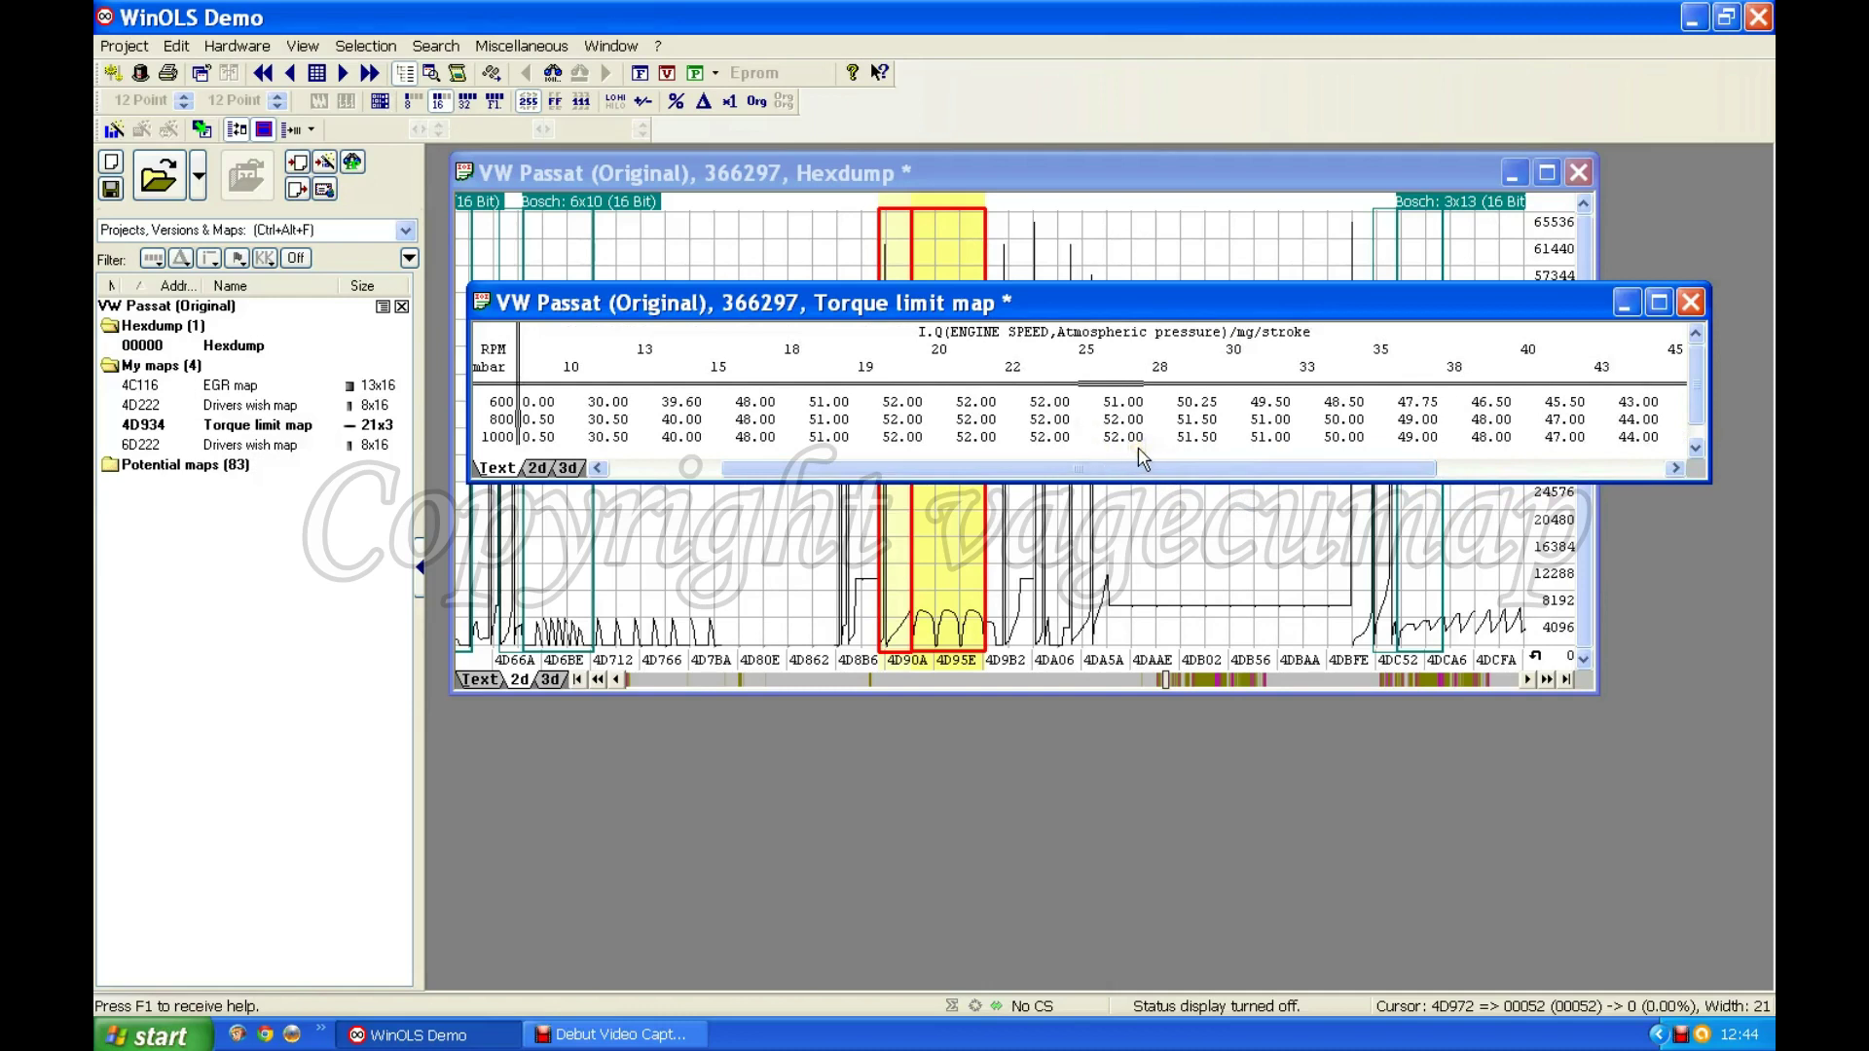
double_click(220, 386)
mouse_move(1014, 469)
left_mouse_down()
mouse_move(1309, 472)
mouse_move(1017, 469)
left_mouse_up()
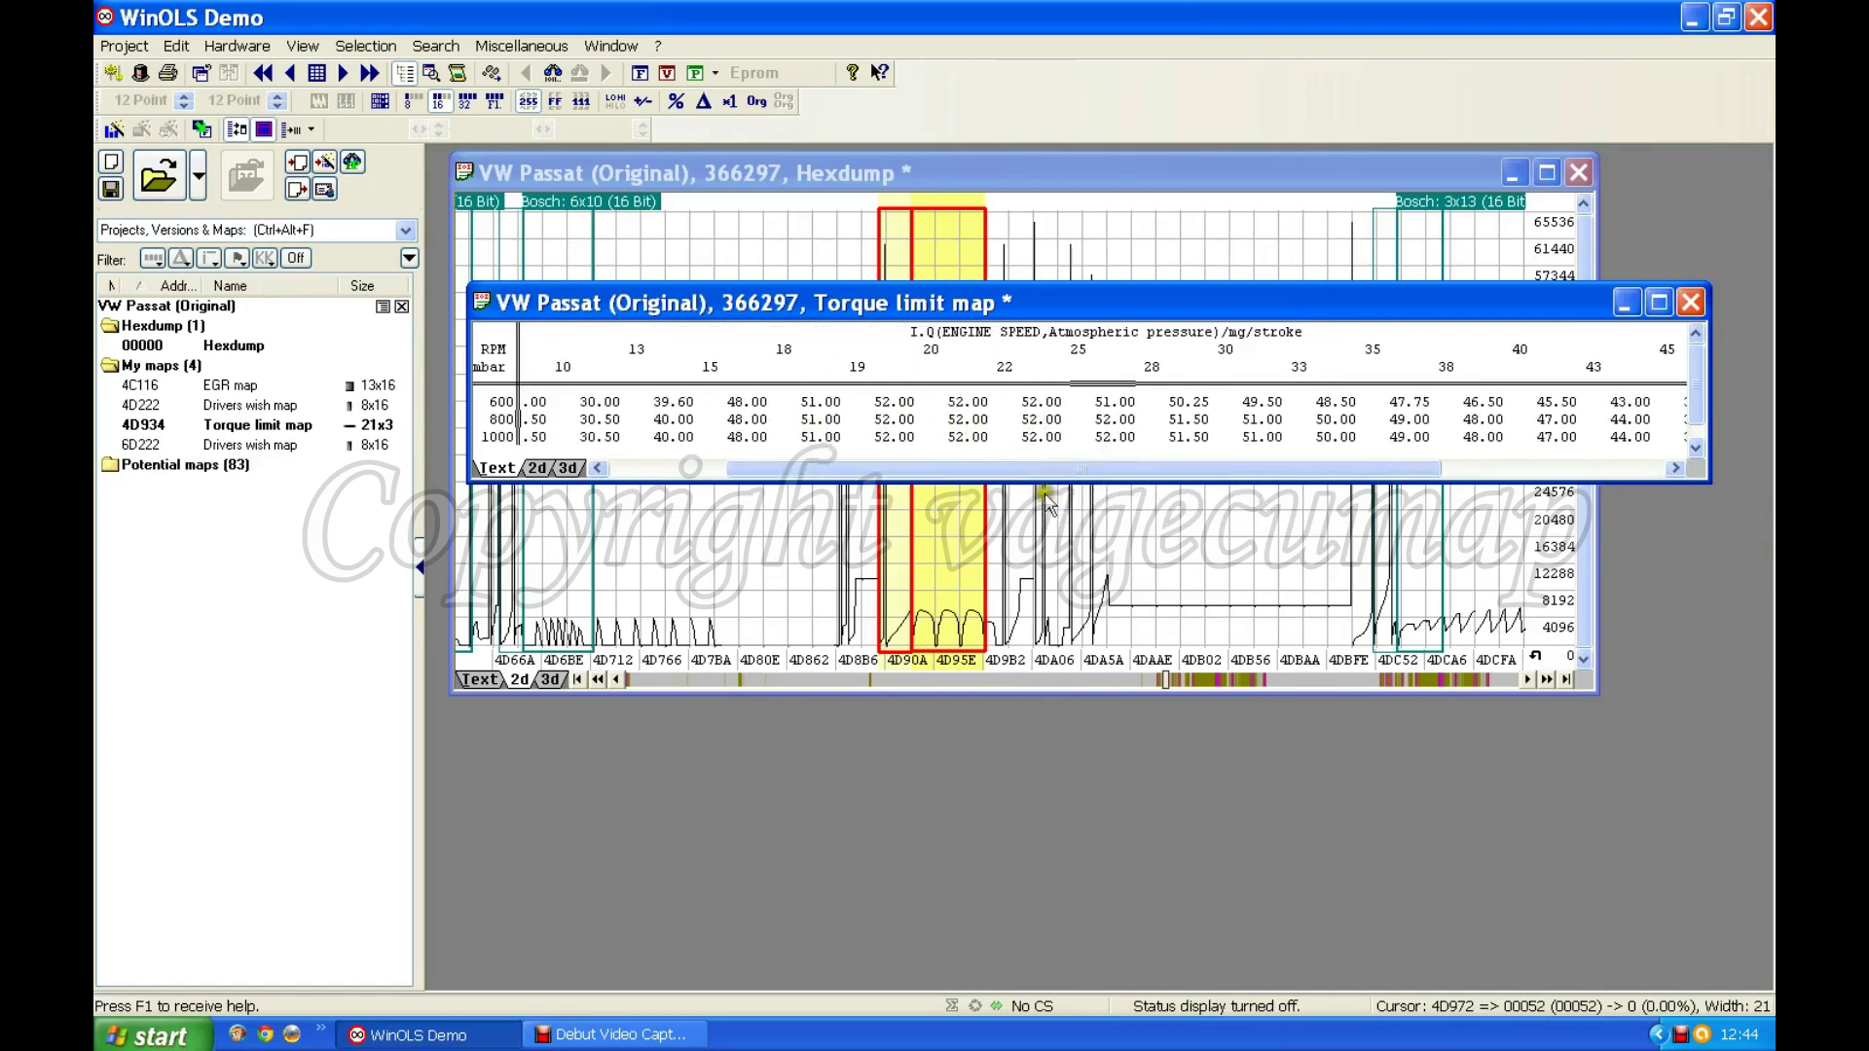
left_click_drag(1130, 474, 1013, 470)
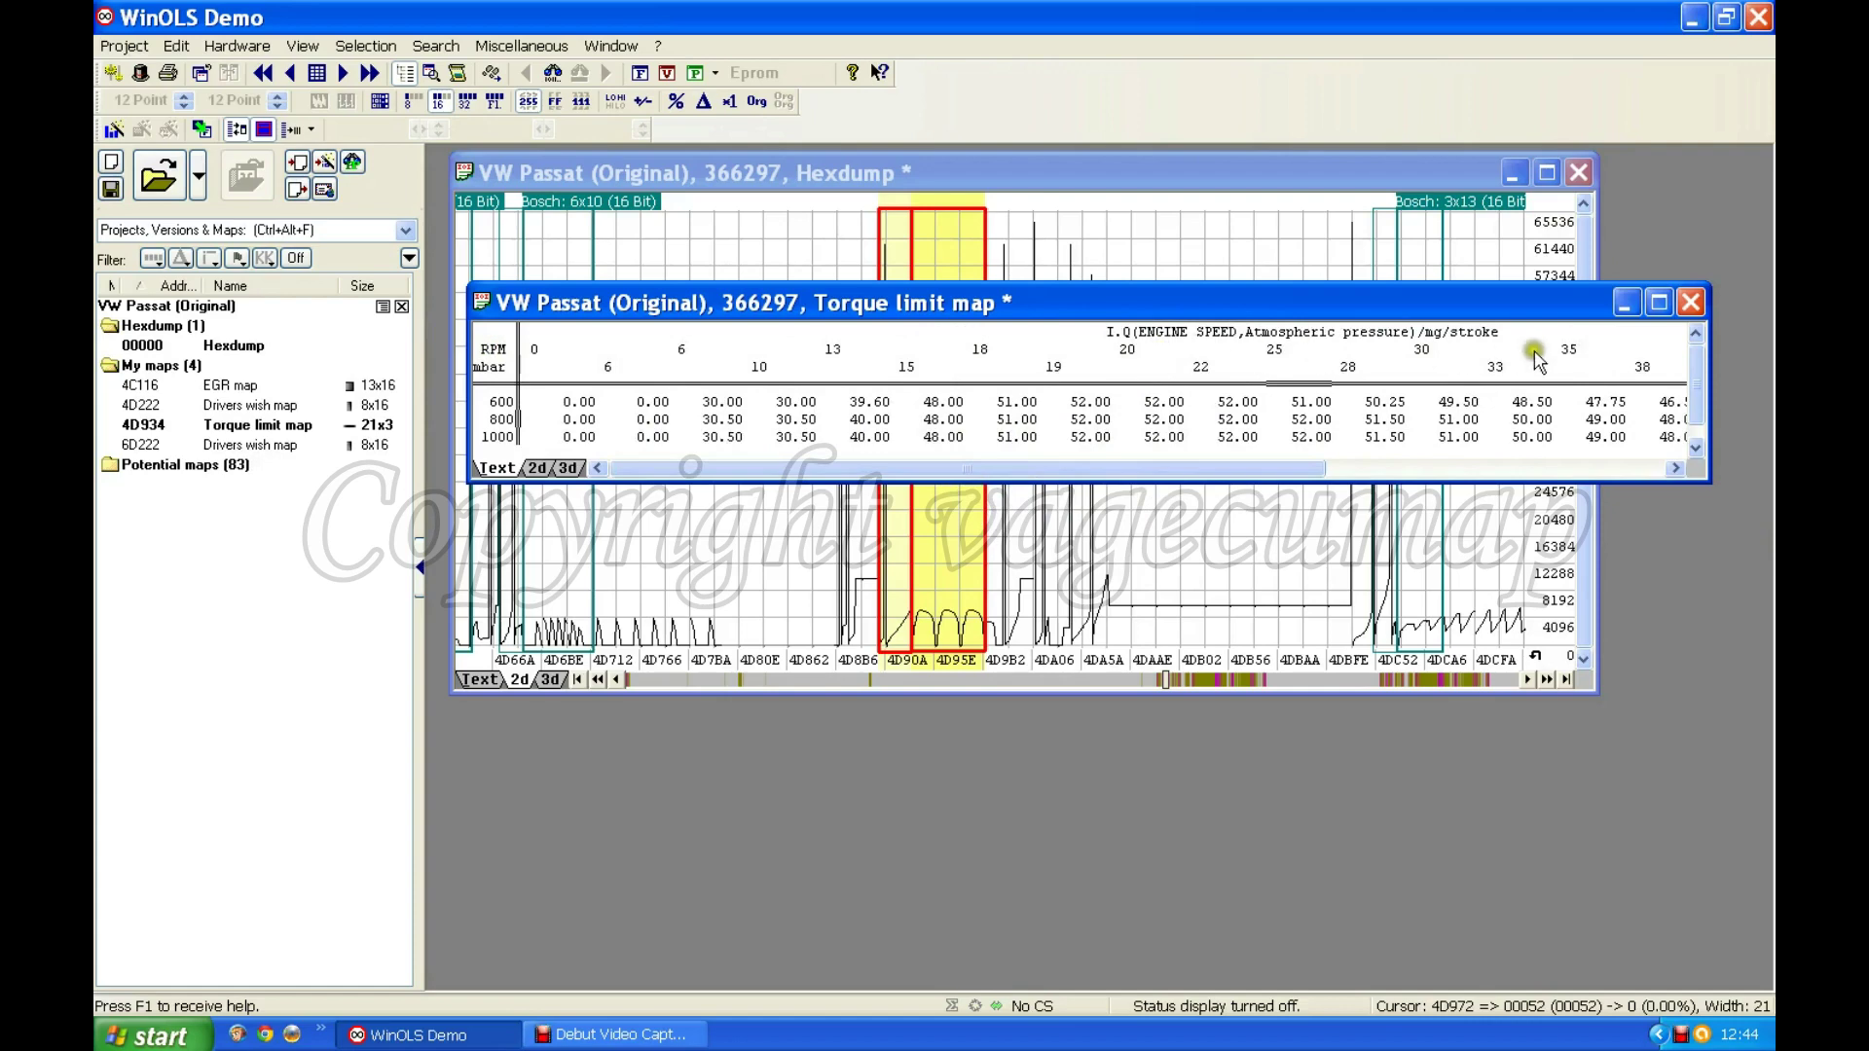
double_click(1036, 362)
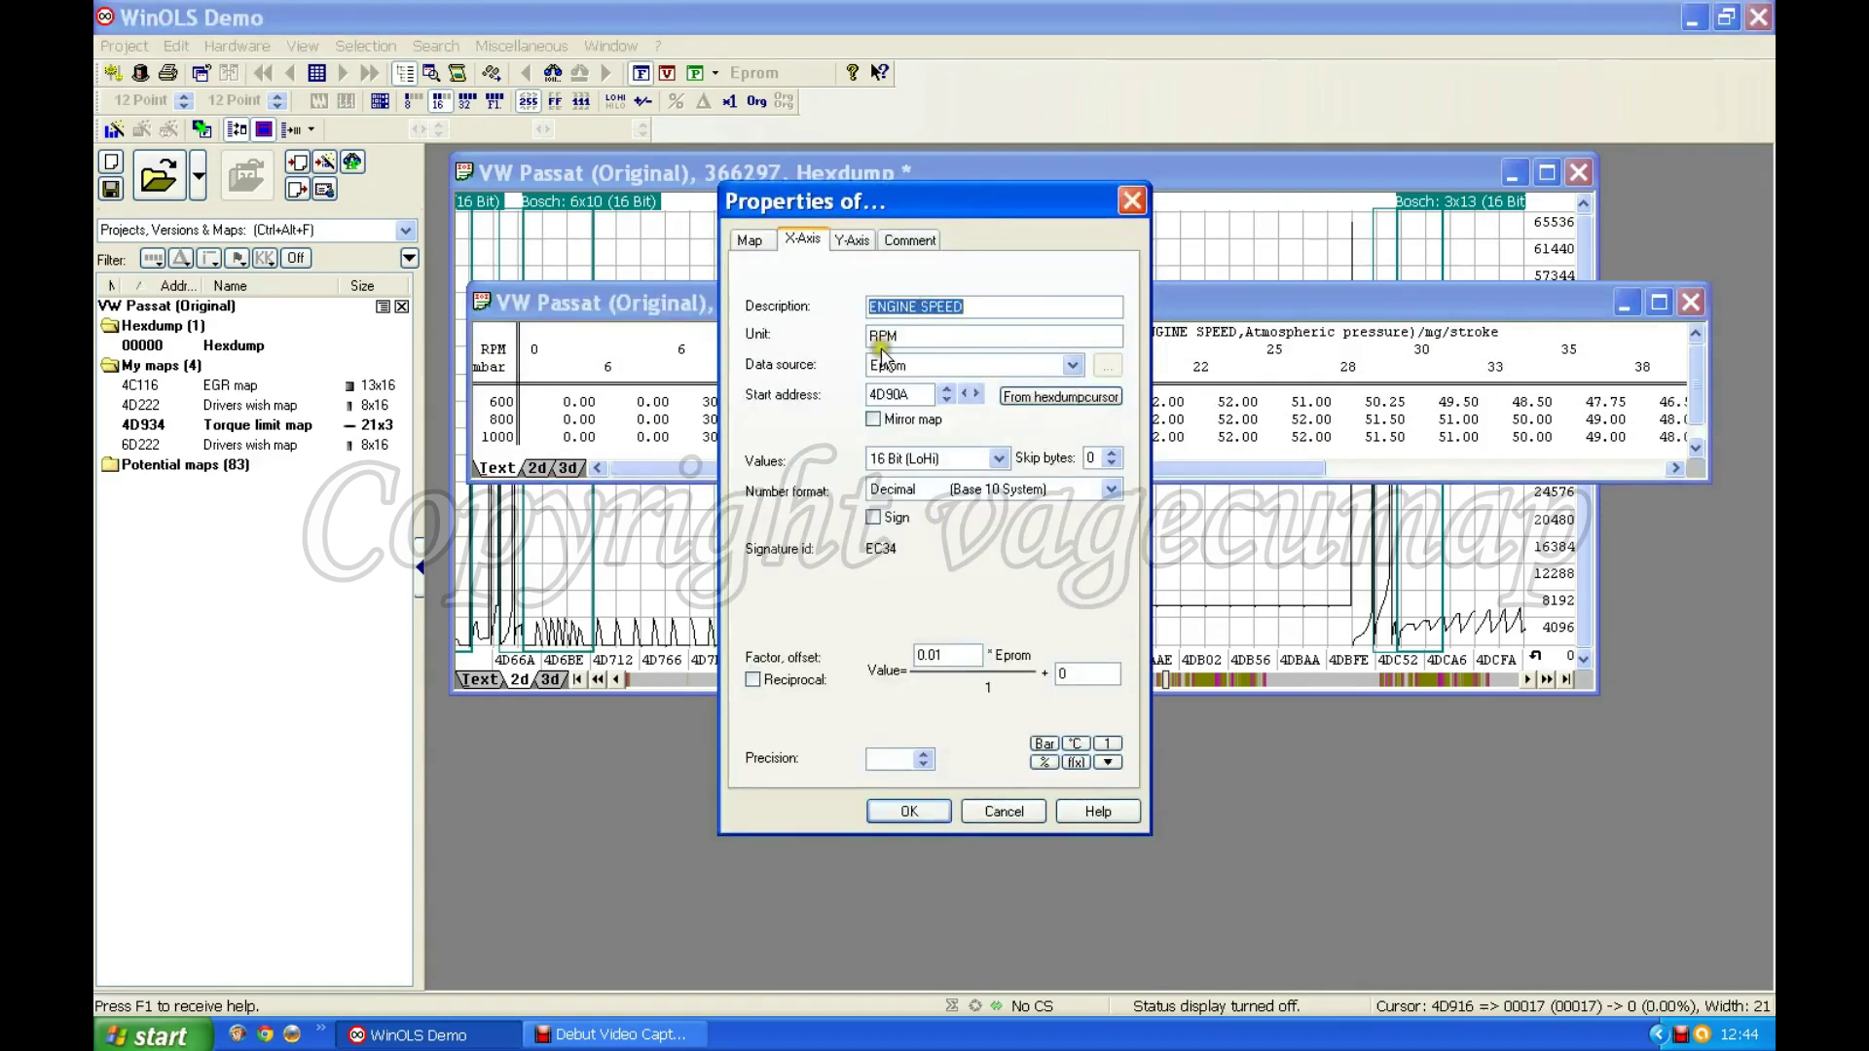
double_click(939, 654)
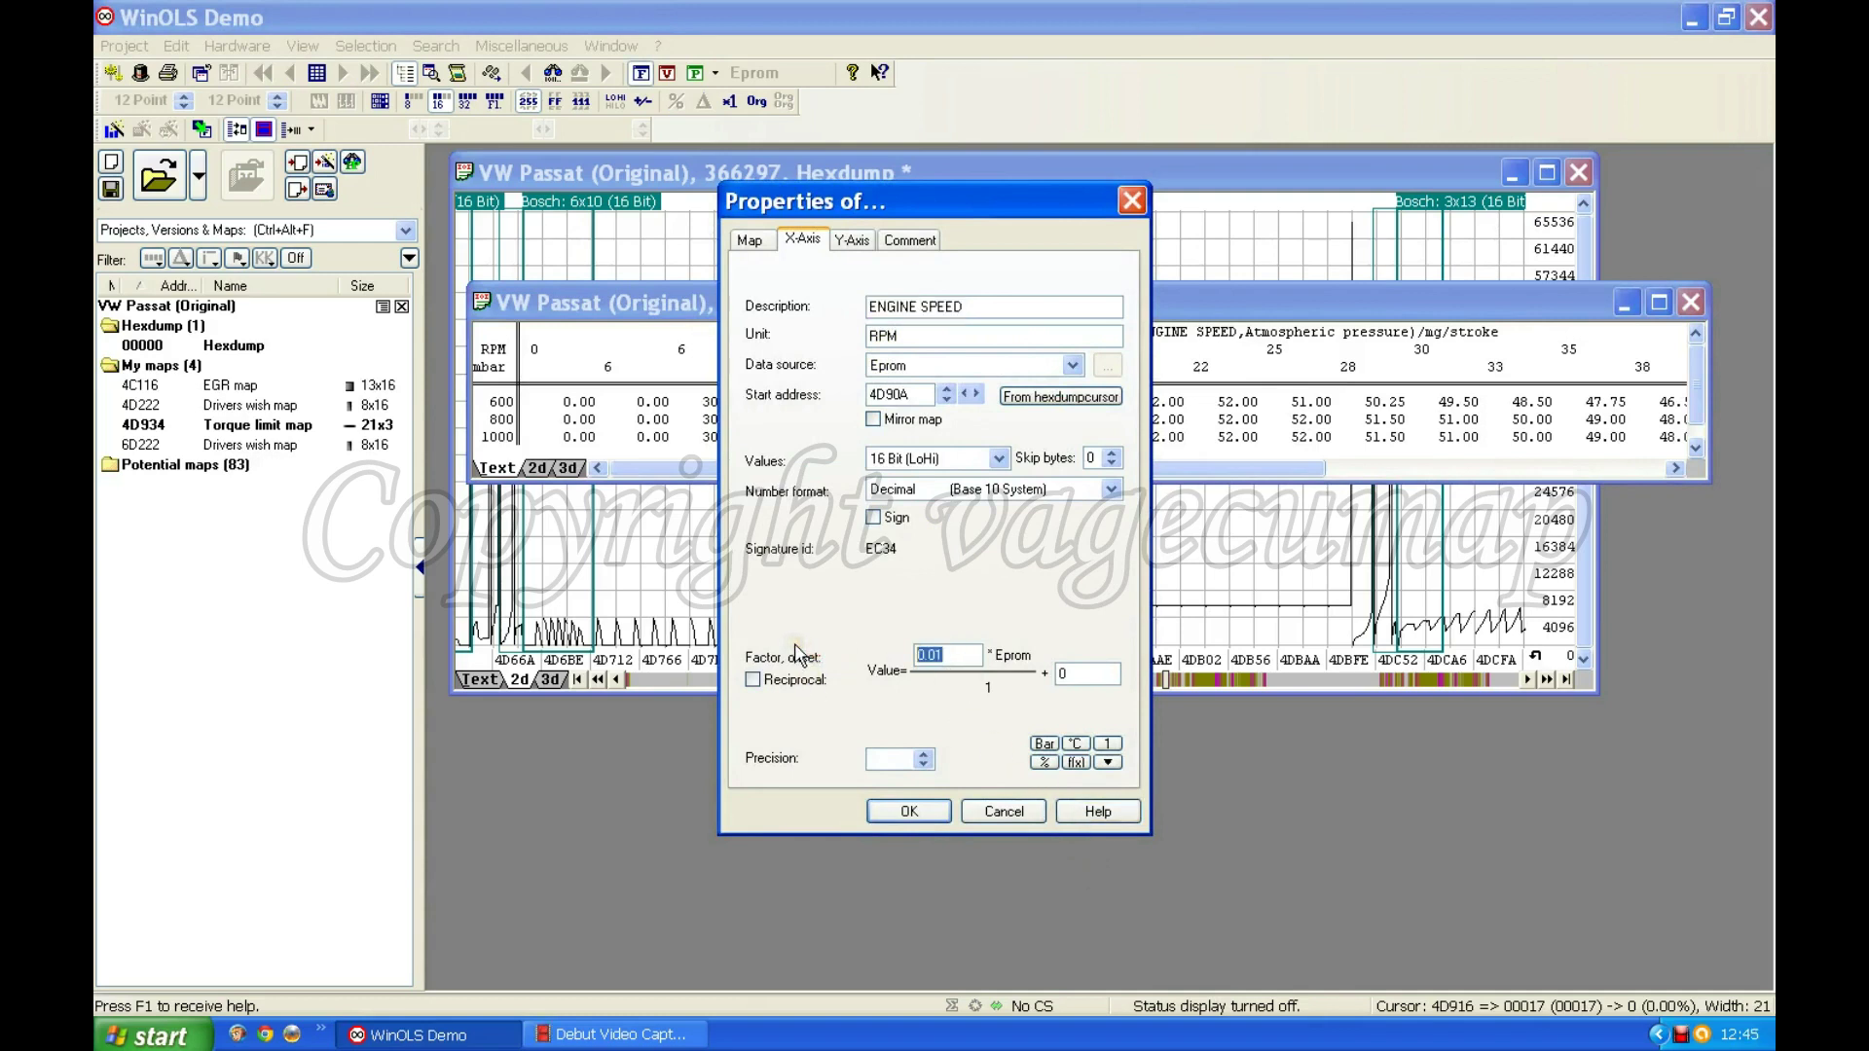
type("1")
left_click(934, 420)
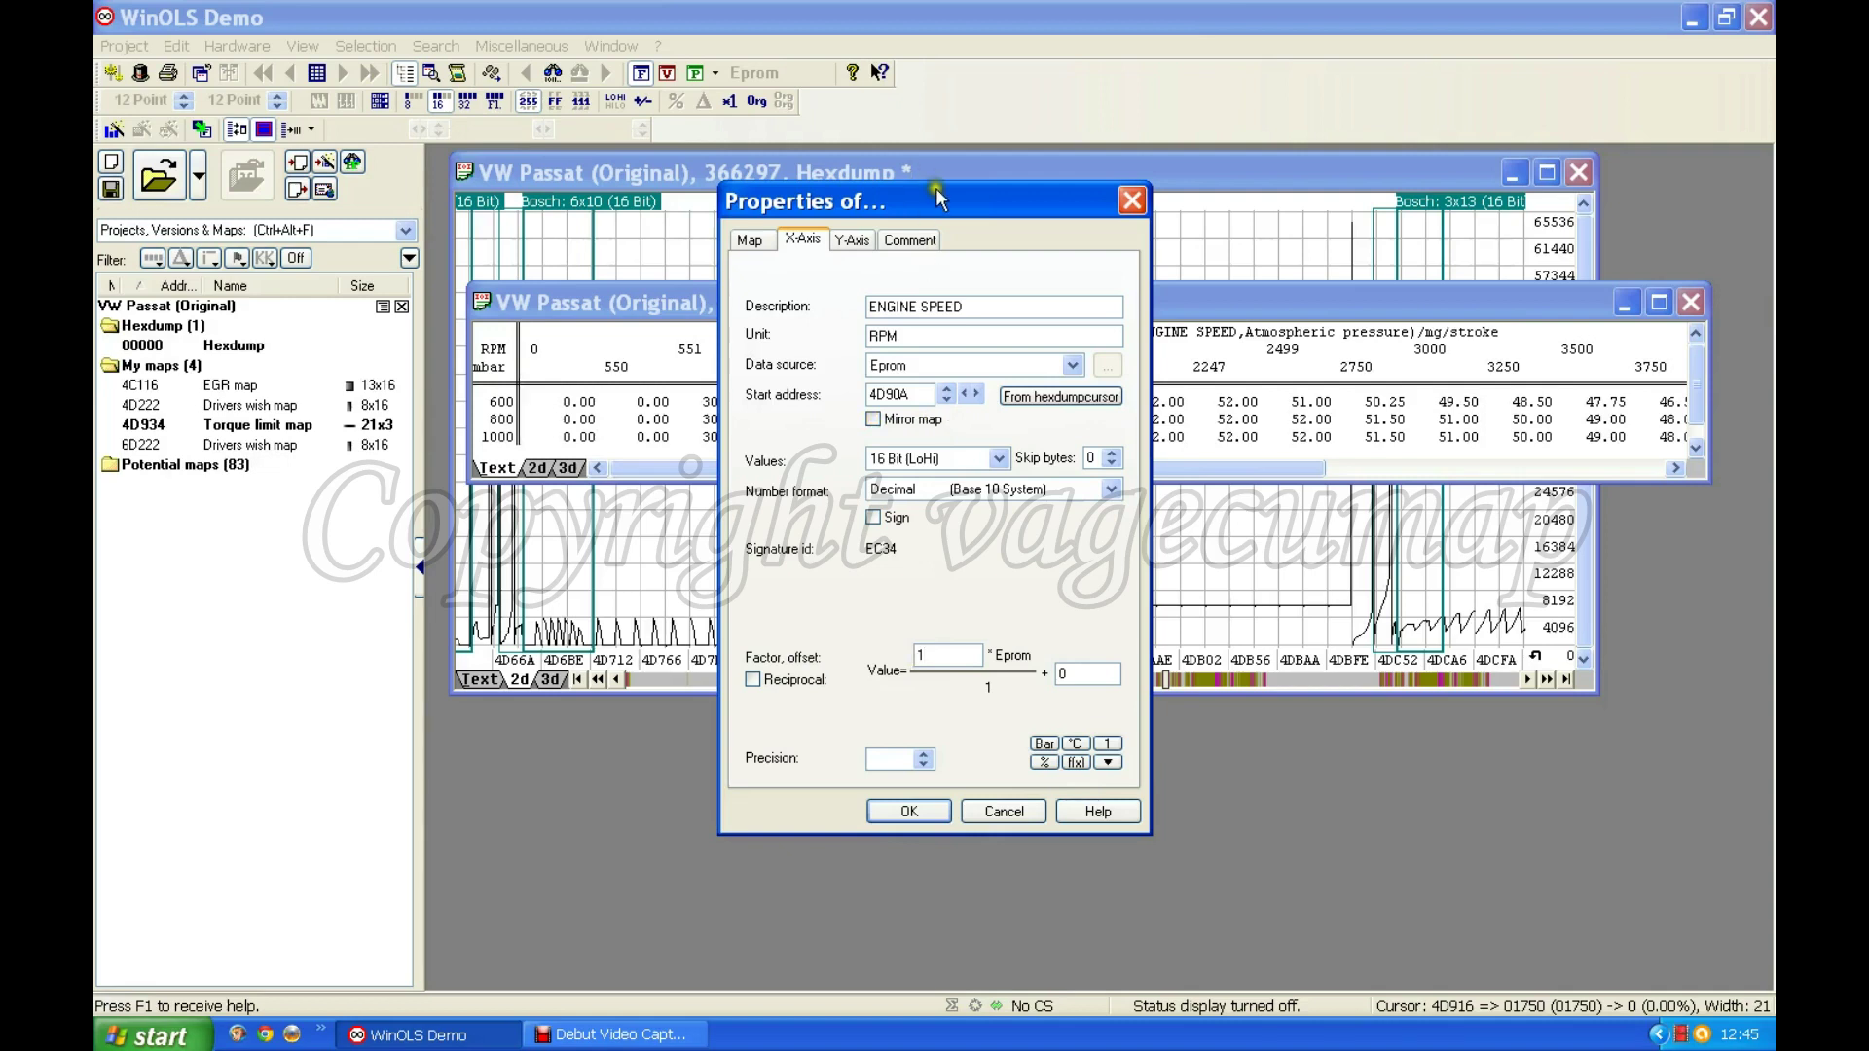
left_click(907, 811)
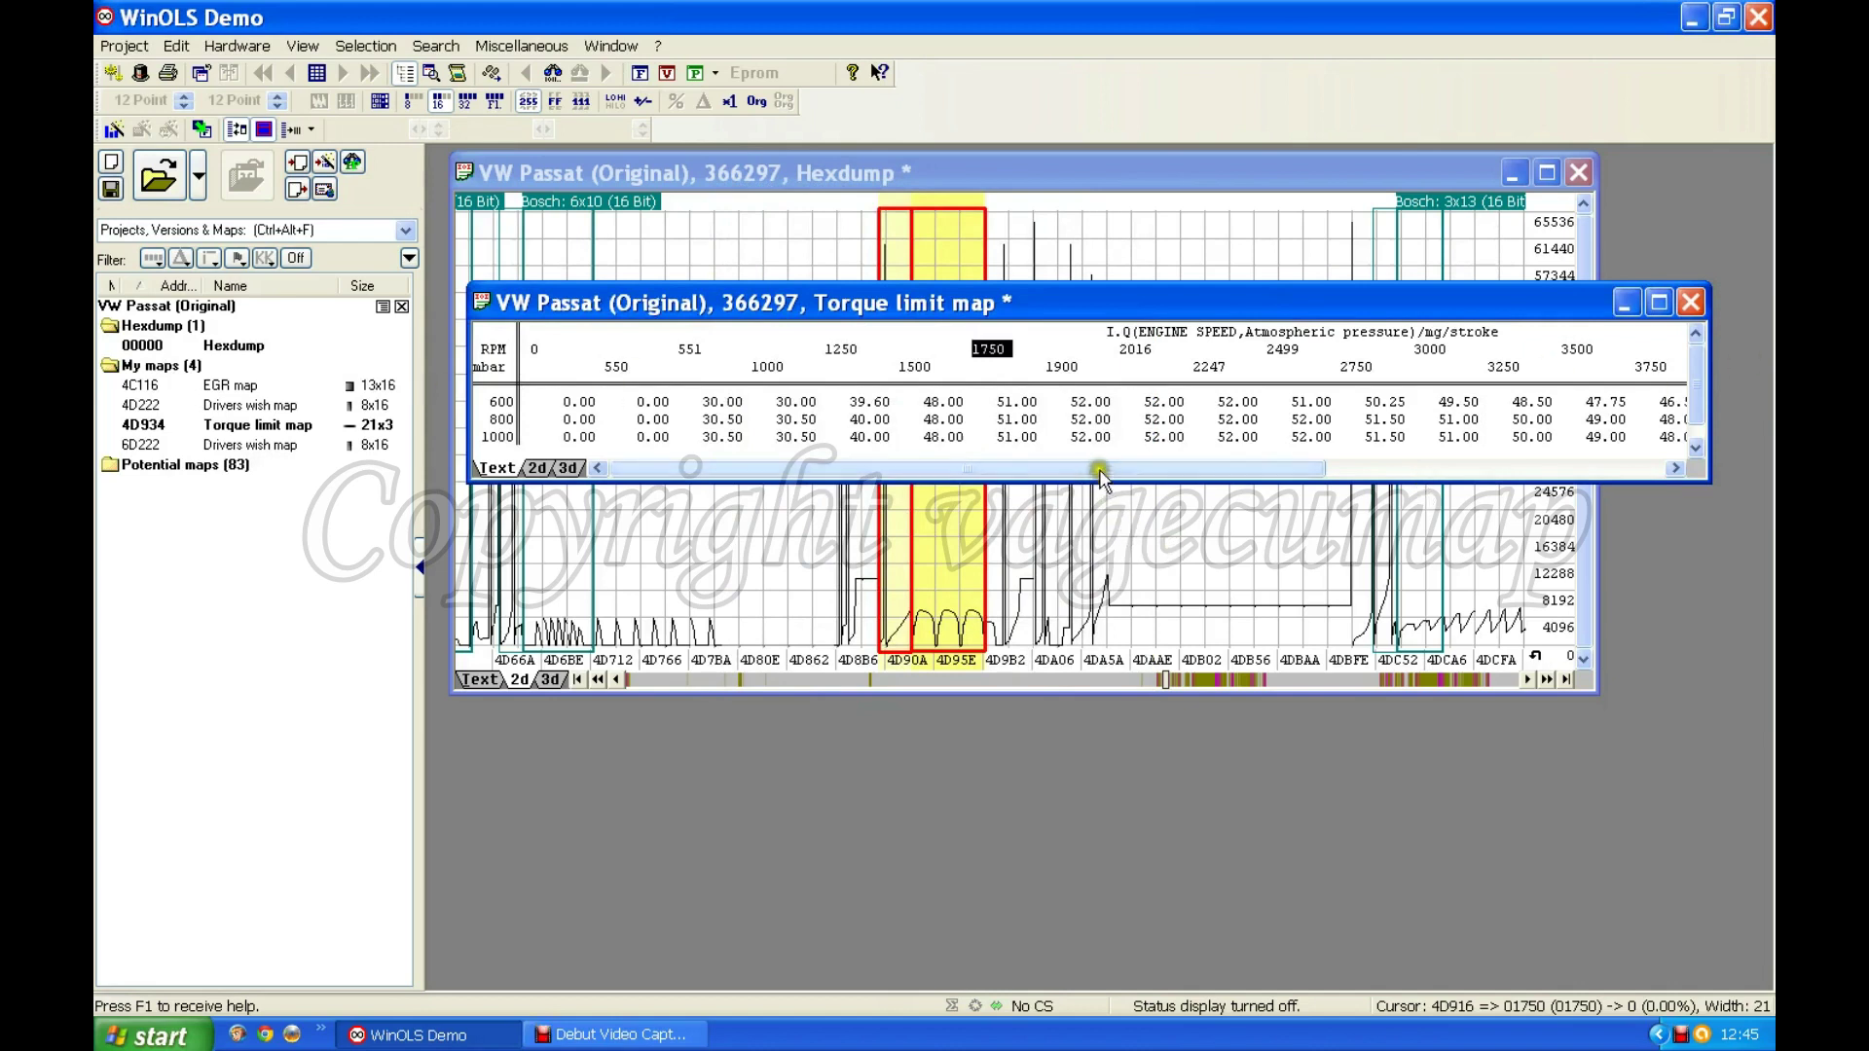
Examine the torque limit map's injection quantities across the full RPM range and the properties of its atmospheric pressure axis
left_click_drag(1101, 474, 1543, 471)
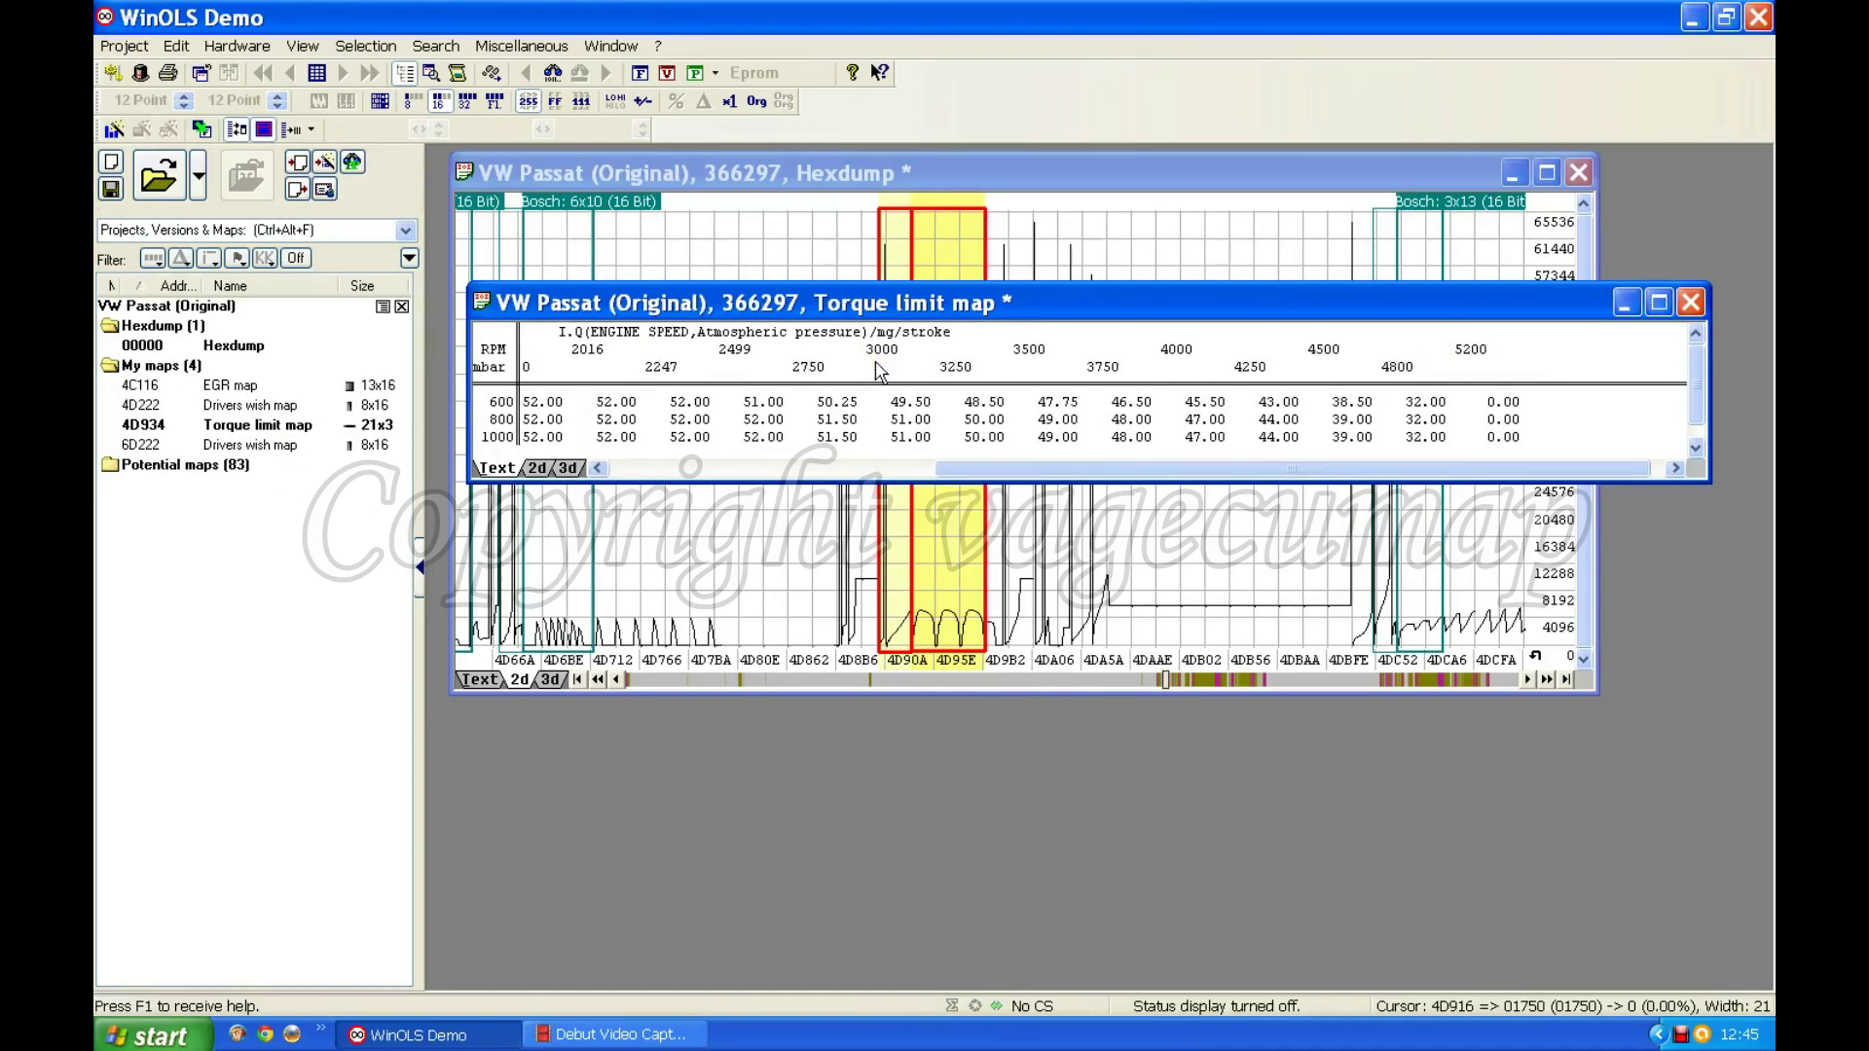
left_click_drag(1347, 468, 1330, 468)
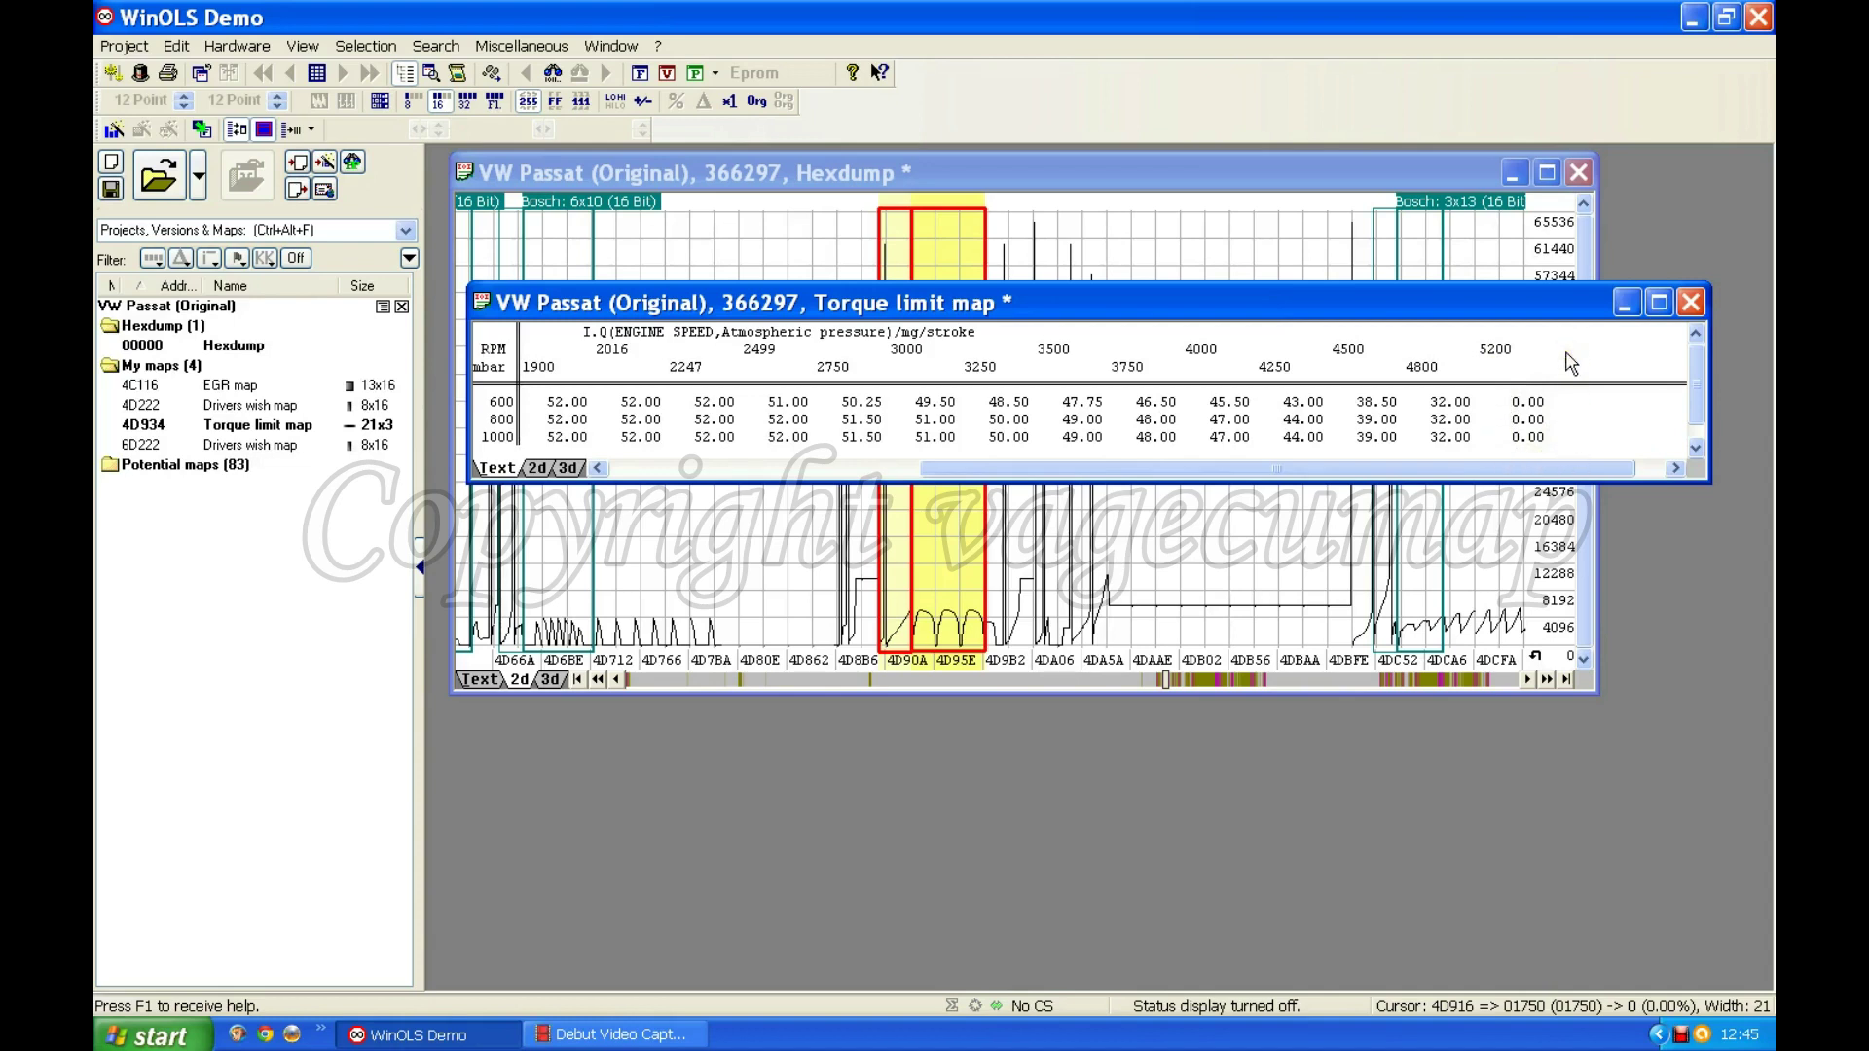
mouse_move(1564, 352)
left_mouse_down()
mouse_move(1493, 368)
mouse_move(1493, 331)
mouse_move(1494, 368)
mouse_move(1478, 338)
mouse_move(1523, 354)
mouse_move(1496, 364)
left_mouse_up()
left_click_drag(1423, 470, 925, 465)
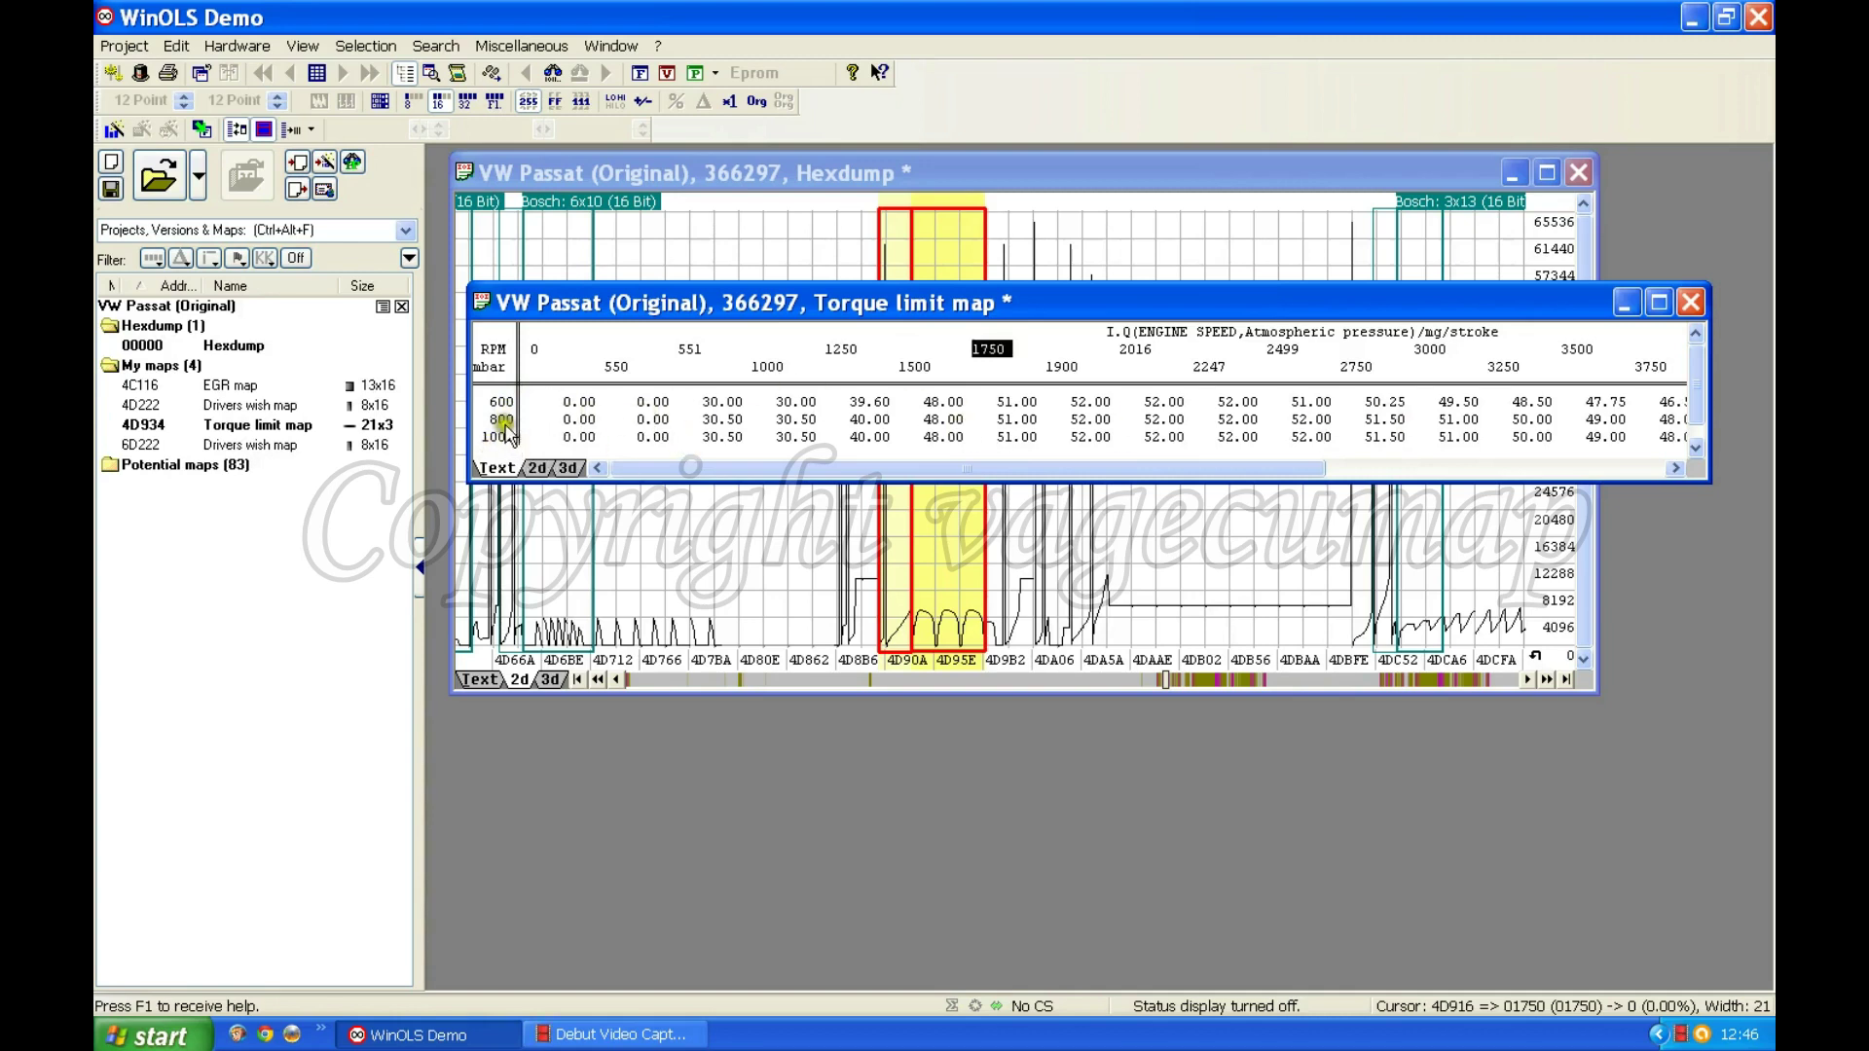
double_click(499, 420)
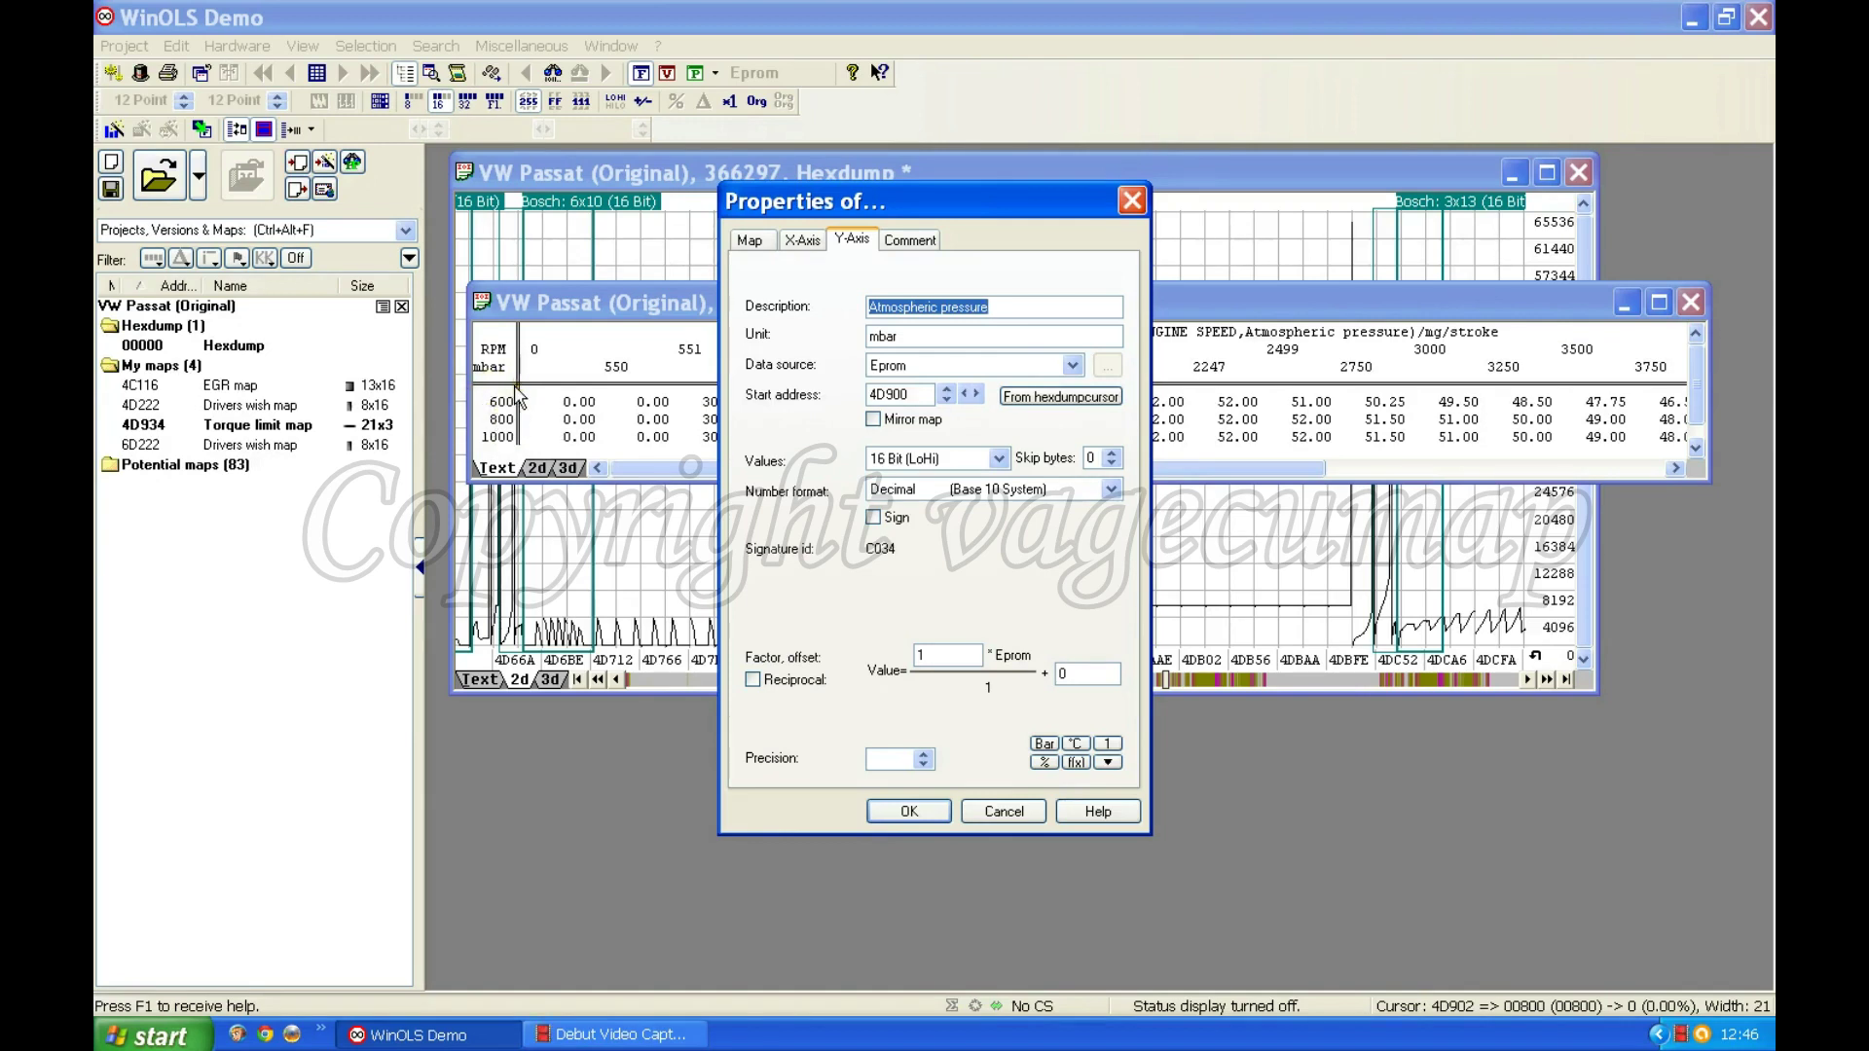
left_click(908, 811)
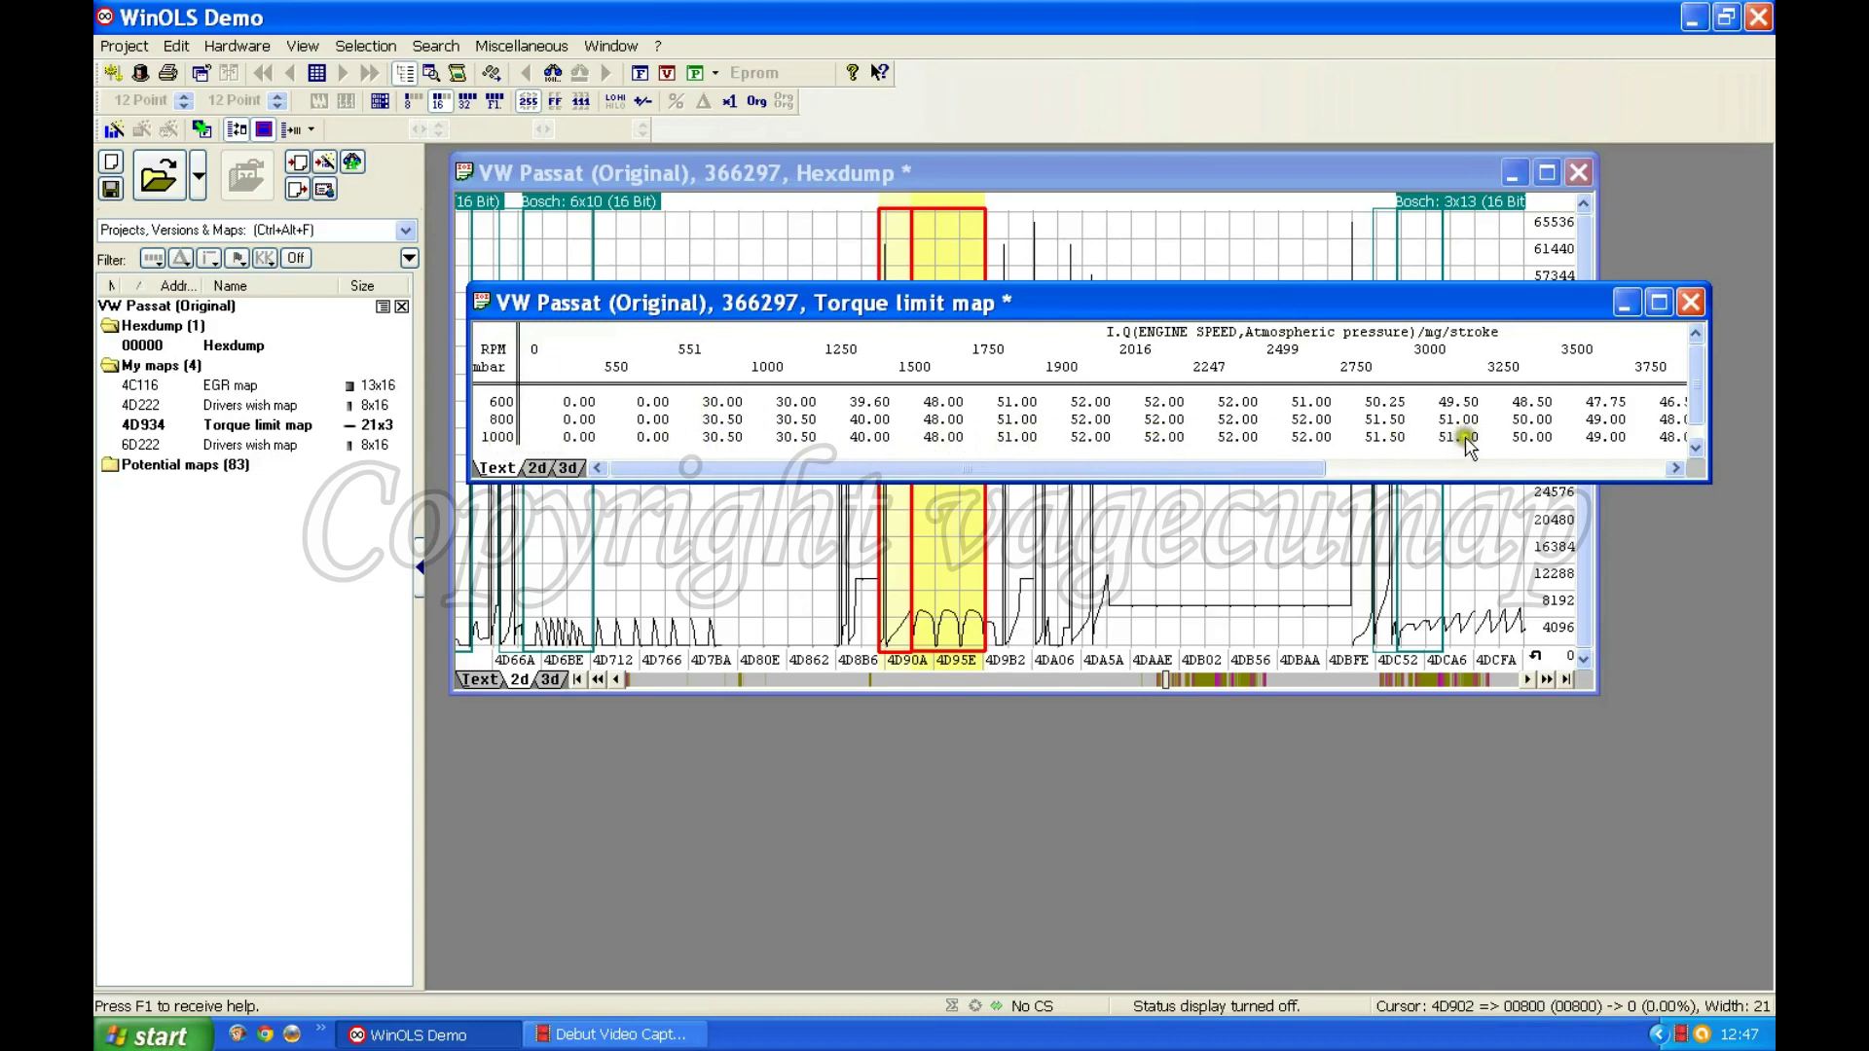
left_click_drag(1273, 477, 1272, 477)
left_click_drag(1220, 466, 1627, 494)
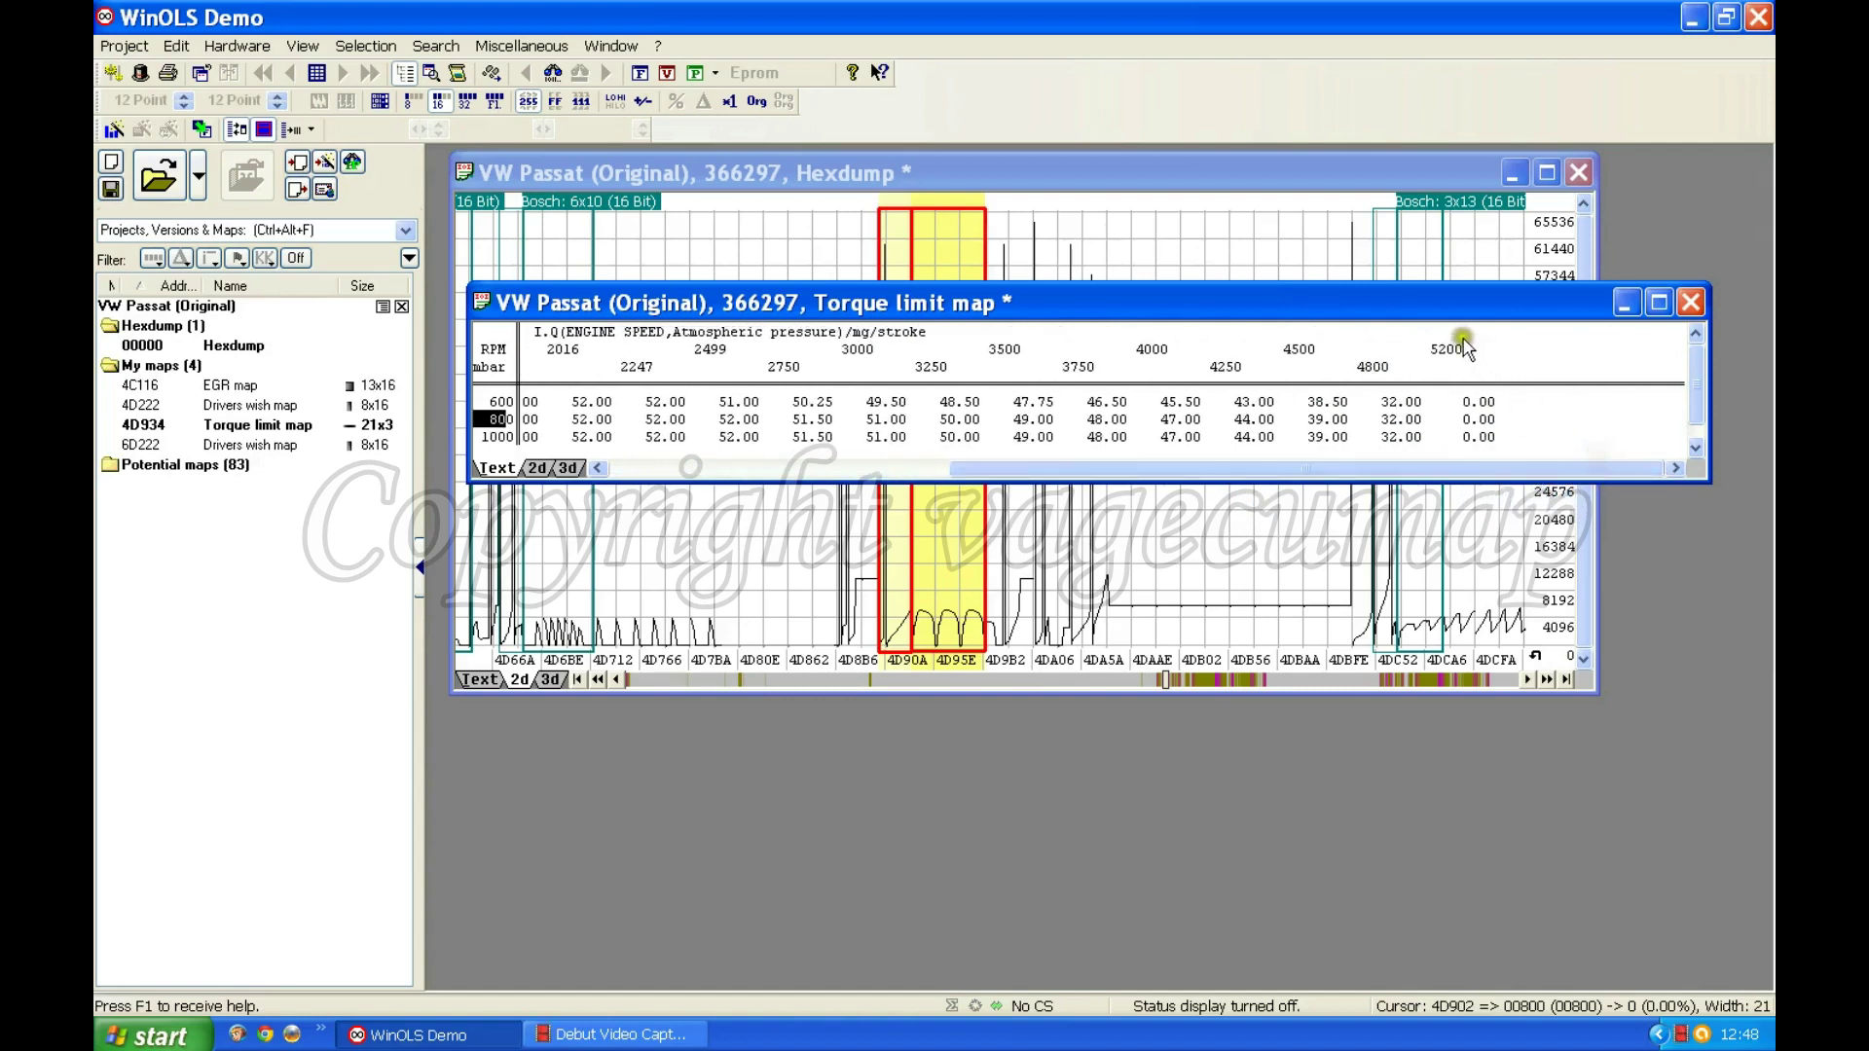